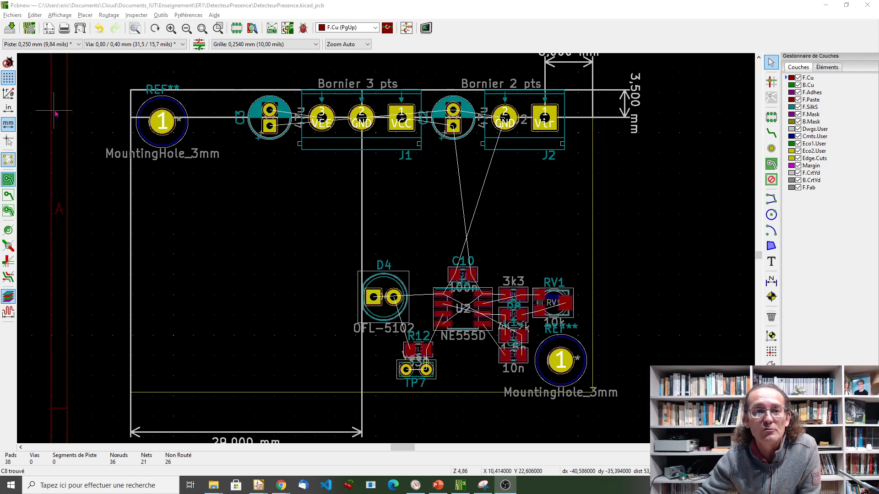
Open the board setup options and apply the layer preset "2 couches, composants sur le Dessus uniquement"
{"action": "left_click", "coordinate": [13, 16]}
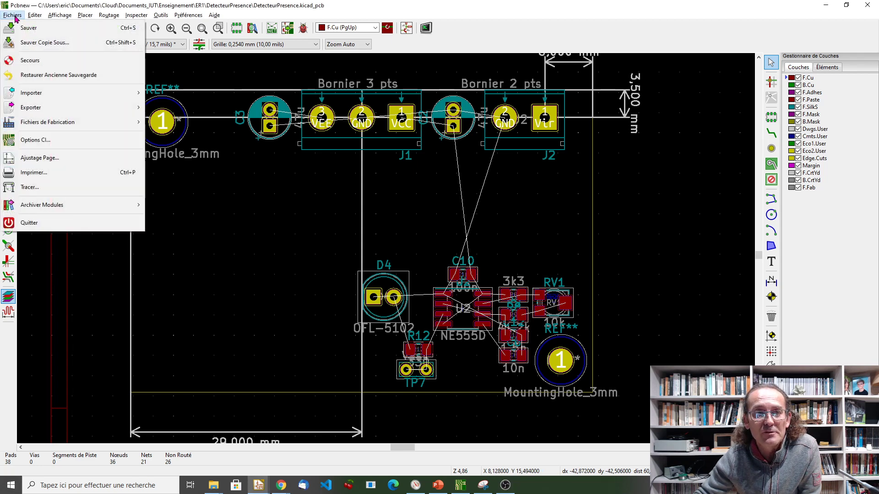
{"action": "left_click", "coordinate": [29, 144]}
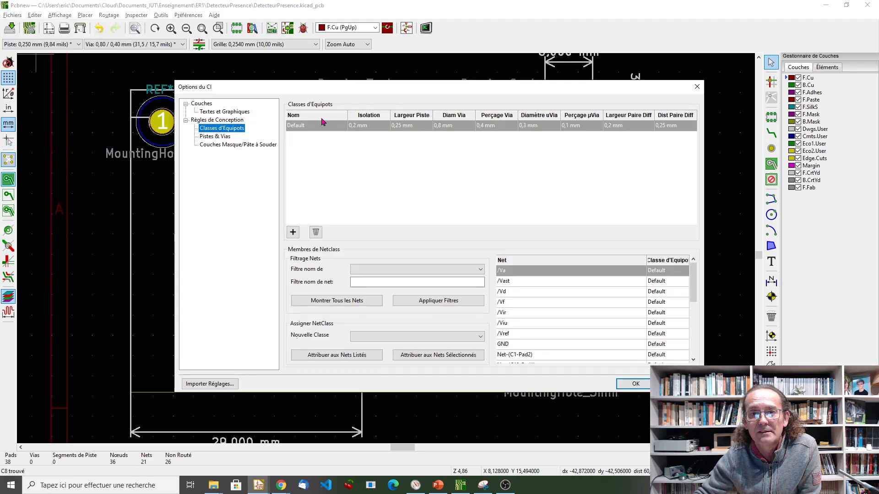
{"action": "left_click_drag", "start_coordinate": [382, 93], "coordinate": [315, 96]}
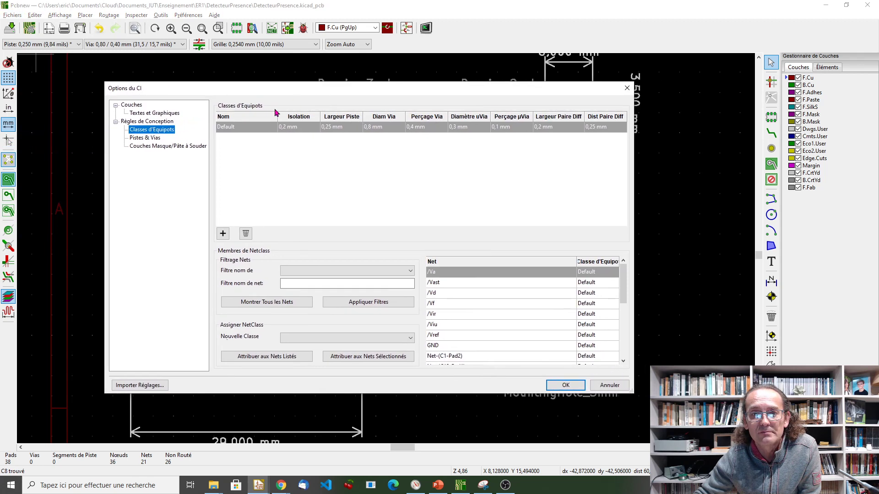
{"action": "left_click", "coordinate": [131, 105]}
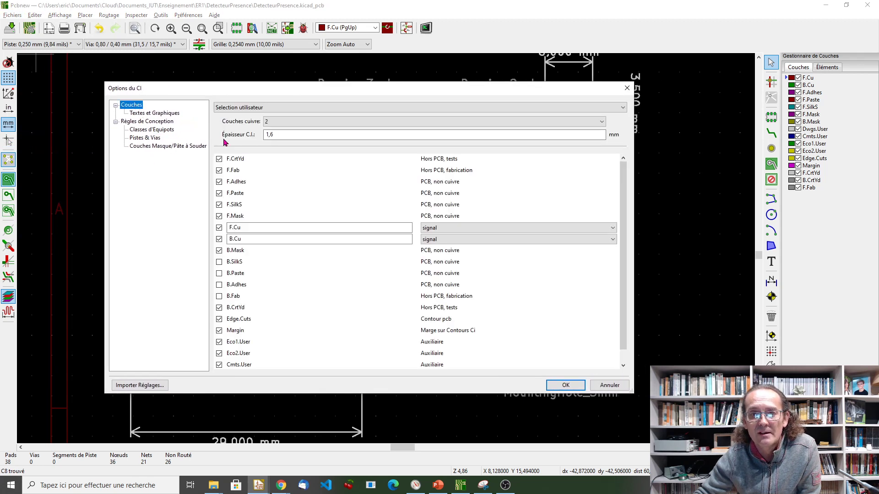
{"action": "left_click", "coordinate": [254, 109]}
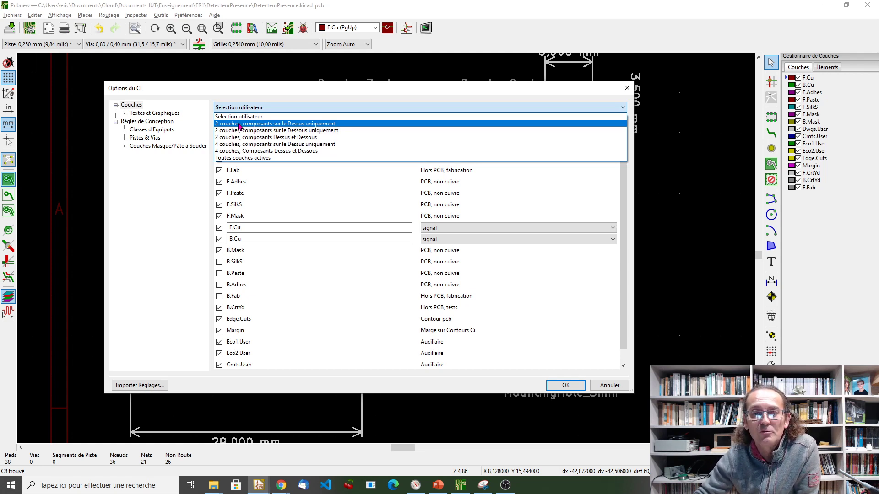
{"action": "left_click", "coordinate": [264, 127]}
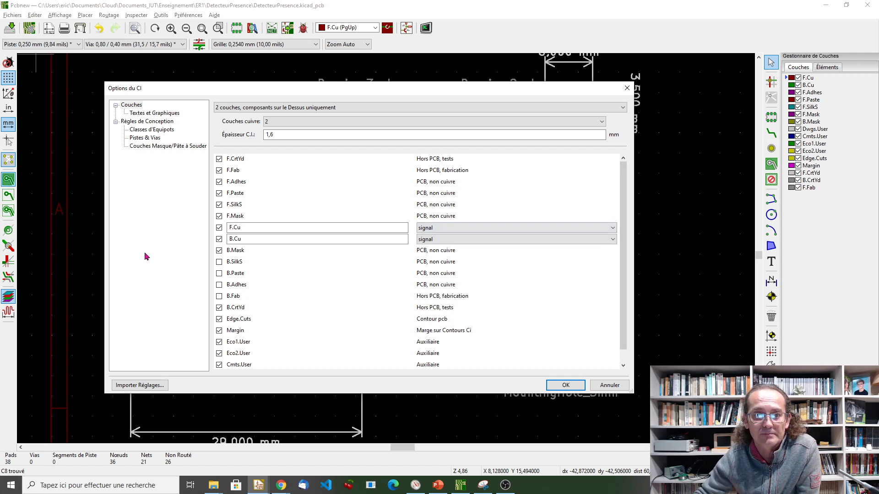
Show the Règles de Conception, switch to Chrome, and examine the pattern and drill classes in Eurocircuits' PCB proto price calculator
{"action": "left_click", "coordinate": [147, 121]}
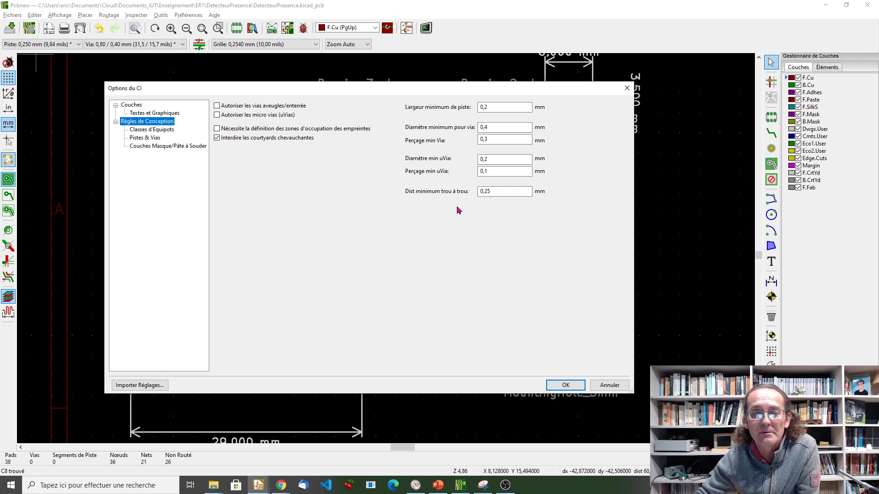
{"action": "mouse_move", "coordinate": [281, 486]}
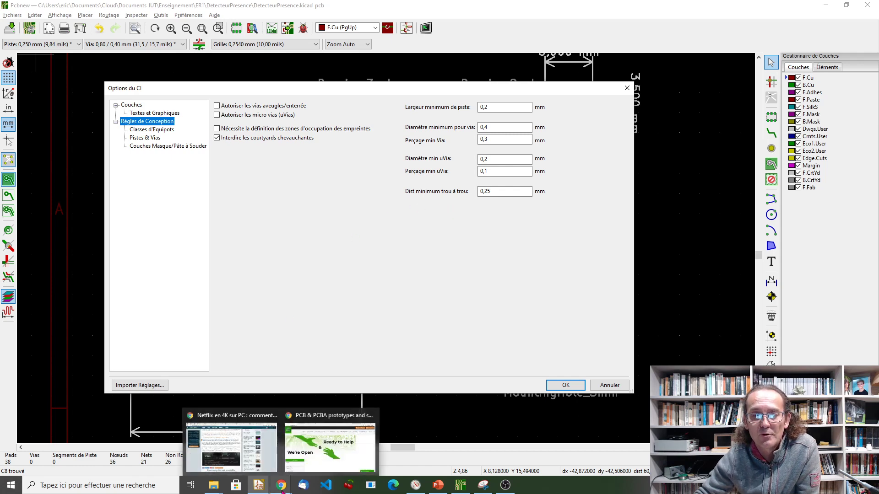
{"action": "left_click", "coordinate": [330, 435]}
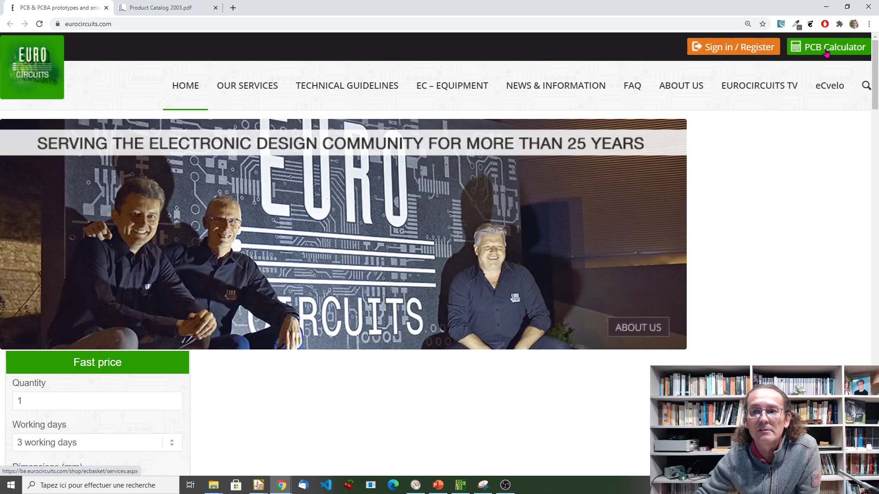
{"action": "left_click", "coordinate": [826, 52]}
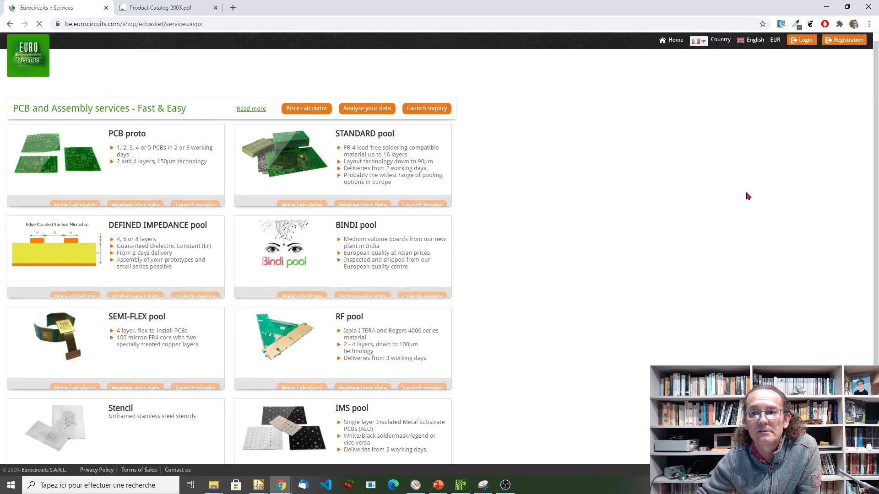
{"action": "mouse_move", "coordinate": [65, 149]}
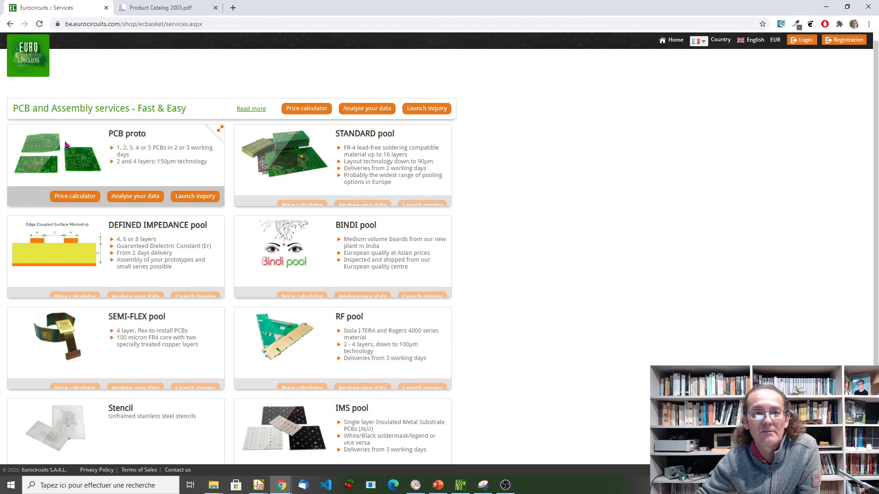
{"action": "left_click", "coordinate": [74, 196]}
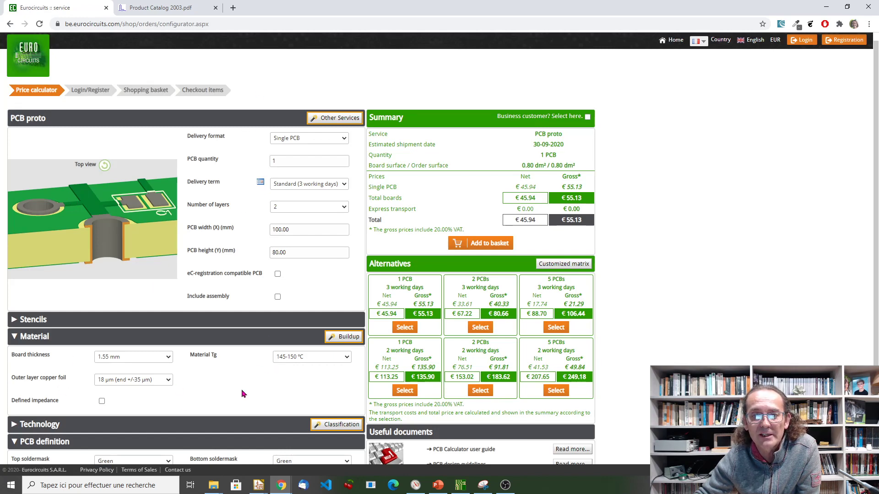
{"action": "scroll", "coordinate": [241, 372], "scroll_direction": "down", "scroll_amount": 3}
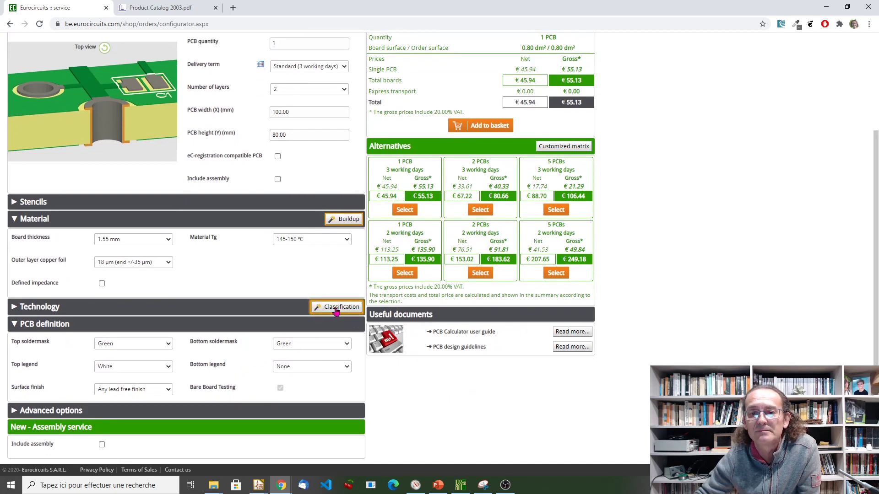
{"action": "left_click", "coordinate": [336, 311]}
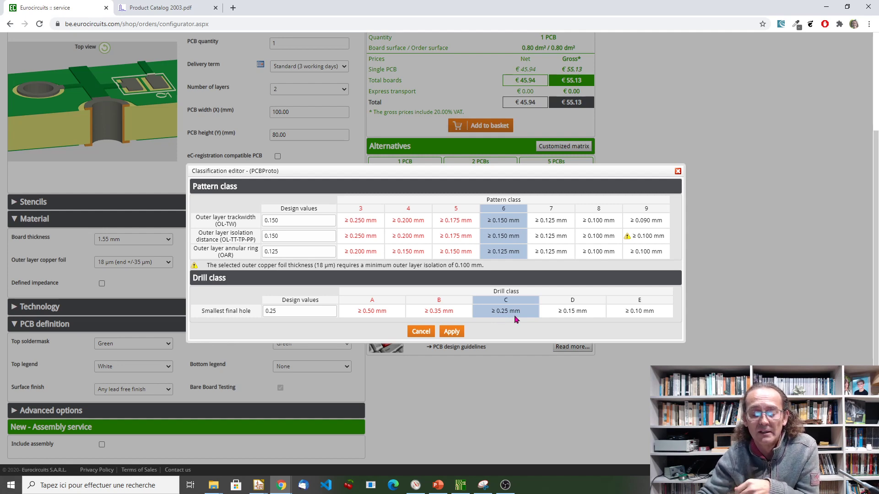
Switch back to Pcbnew and set the minimum track width to 0,15 mm in the design rules
{"action": "key", "text": "alt+Tab"}
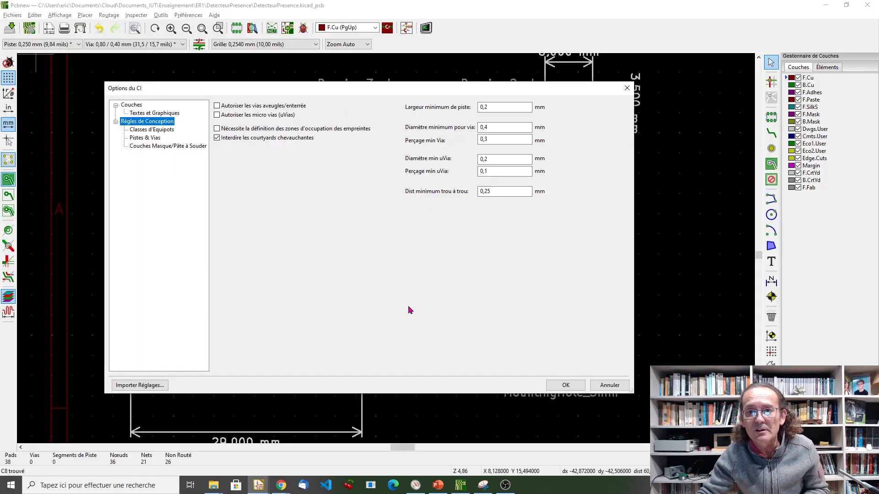
{"action": "left_click", "coordinate": [494, 107]}
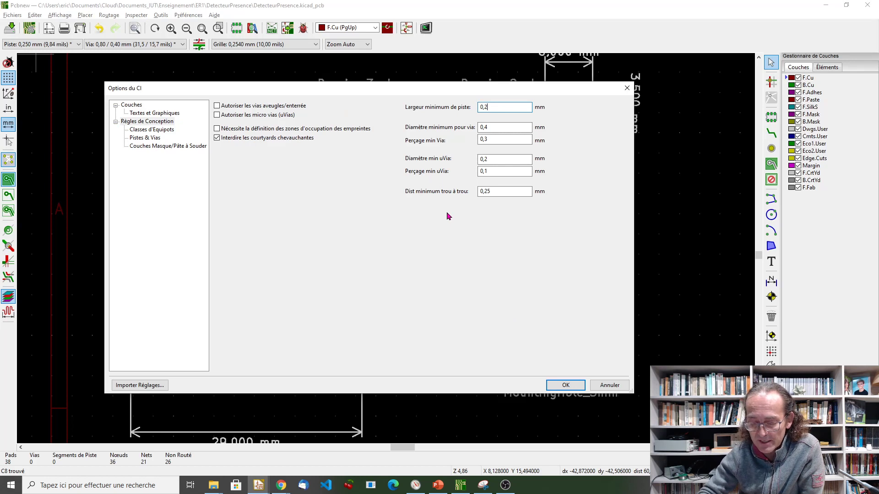
{"action": "key", "text": "BackSpace"}
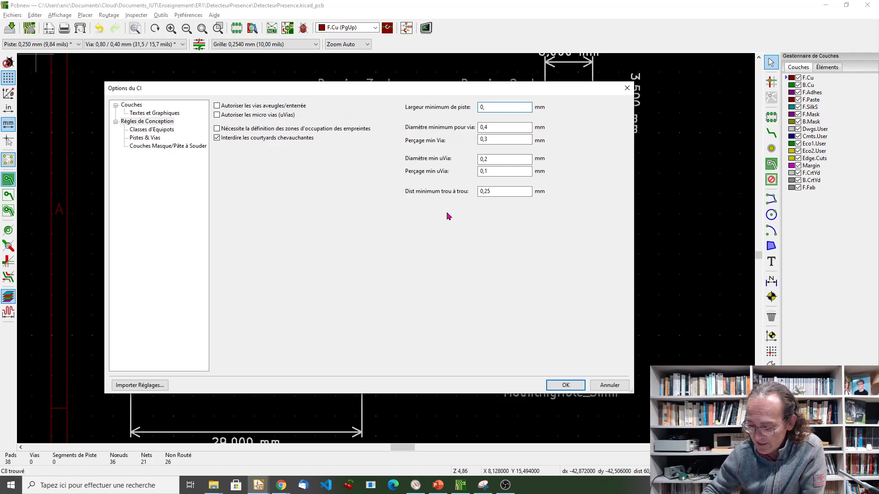
{"action": "type", "text": "15"}
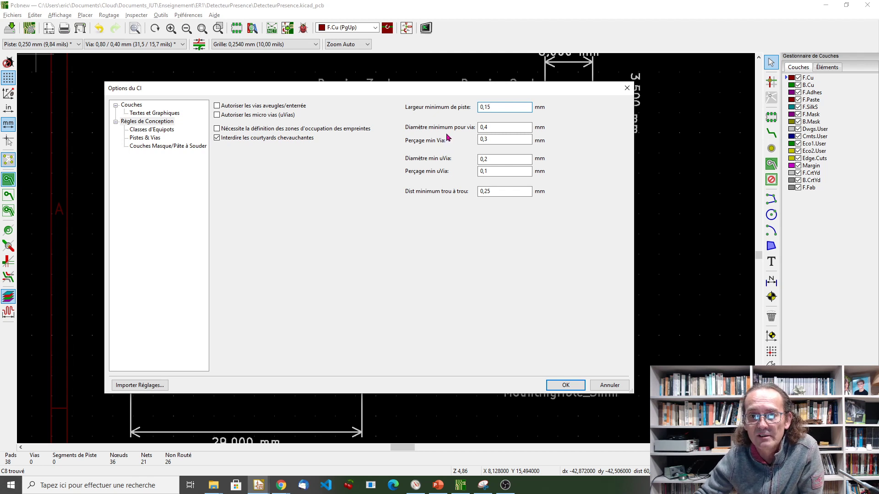
Check the outer layer annular ring limit in the Eurocircuits classification editor and set Pcbnew's minimum via diameter to 0,55 mm
{"action": "left_click", "coordinate": [495, 129]}
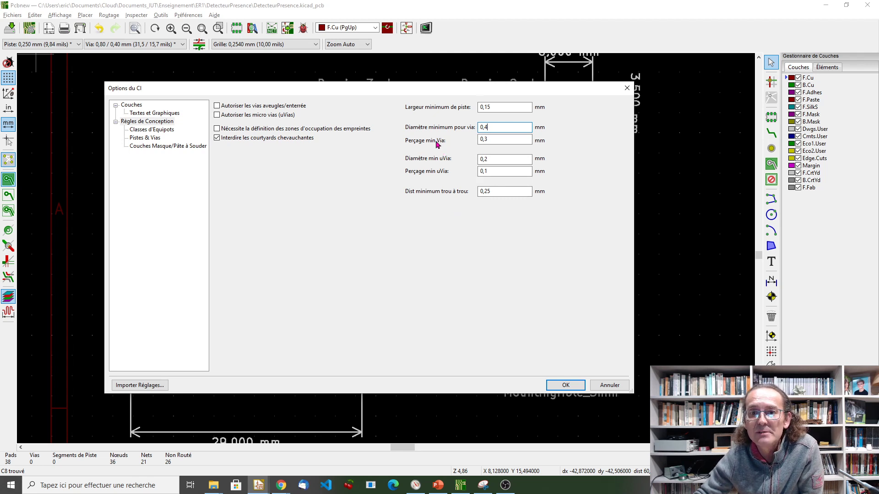
{"action": "left_click", "coordinate": [494, 139]}
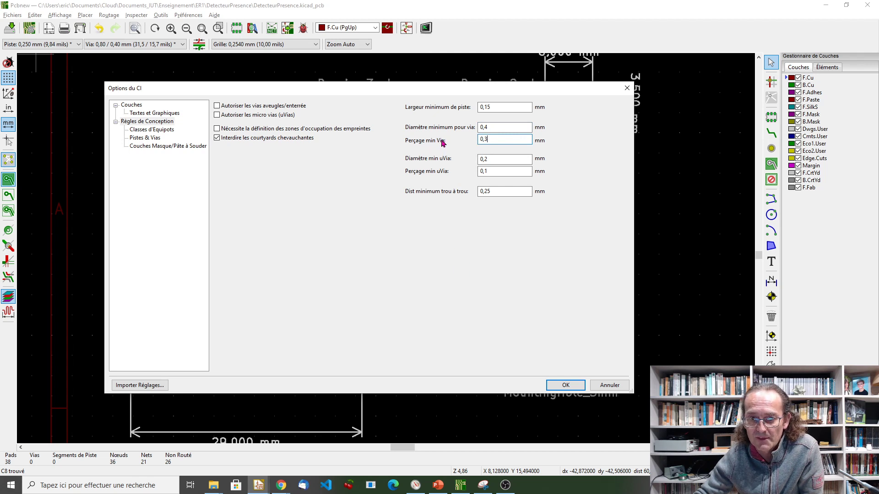
{"action": "left_click", "coordinate": [495, 127]}
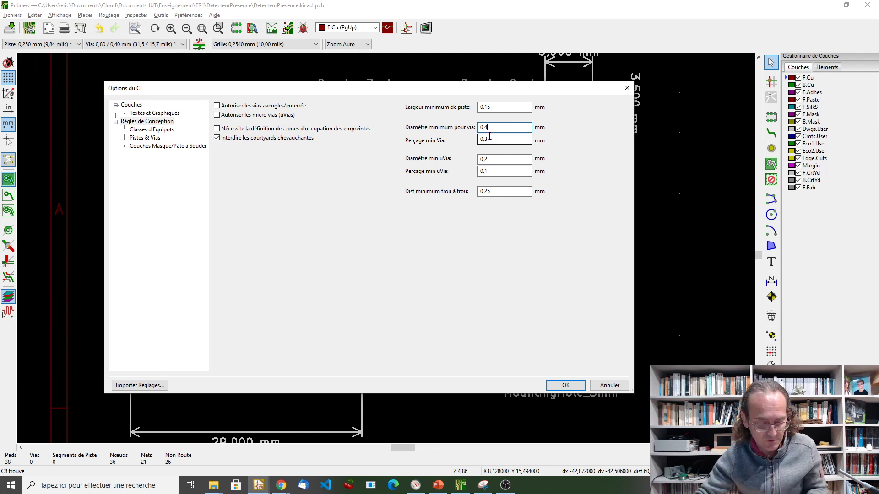
{"action": "key", "text": "alt+Tab"}
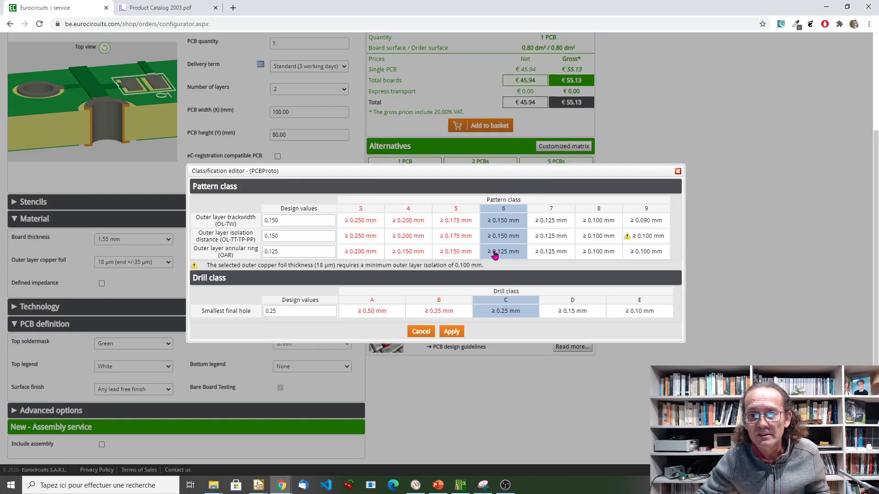
{"action": "key", "text": "alt+Tab"}
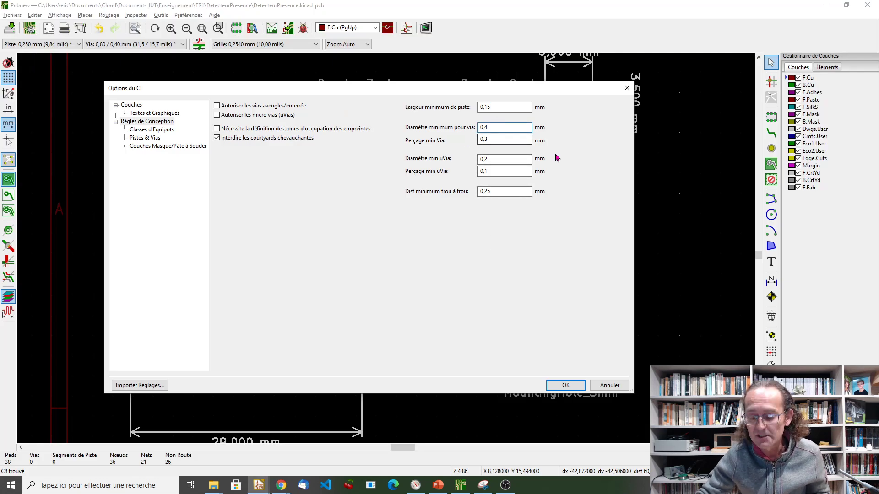
{"action": "key", "text": "BackSpace"}
{"action": "type", "text": "55"}
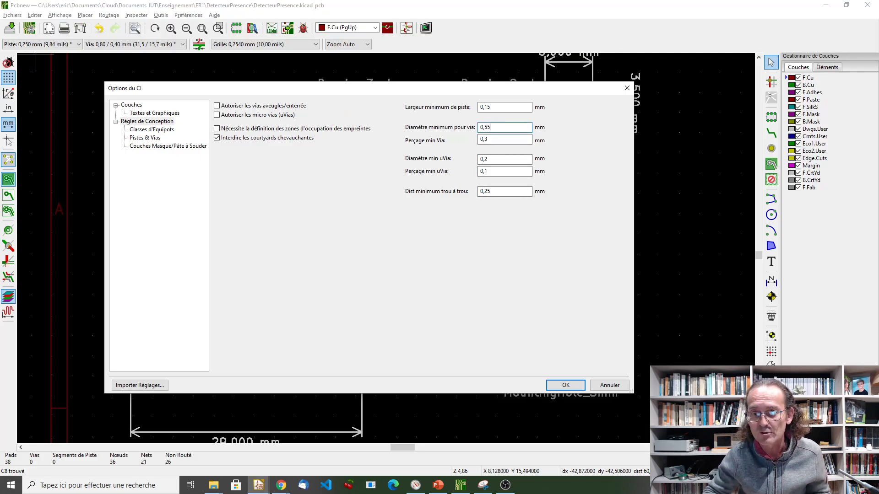
Set the minimum via drill to 0,25 mm and the minimum via diameter to 0,5 mm
{"action": "left_click", "coordinate": [489, 141]}
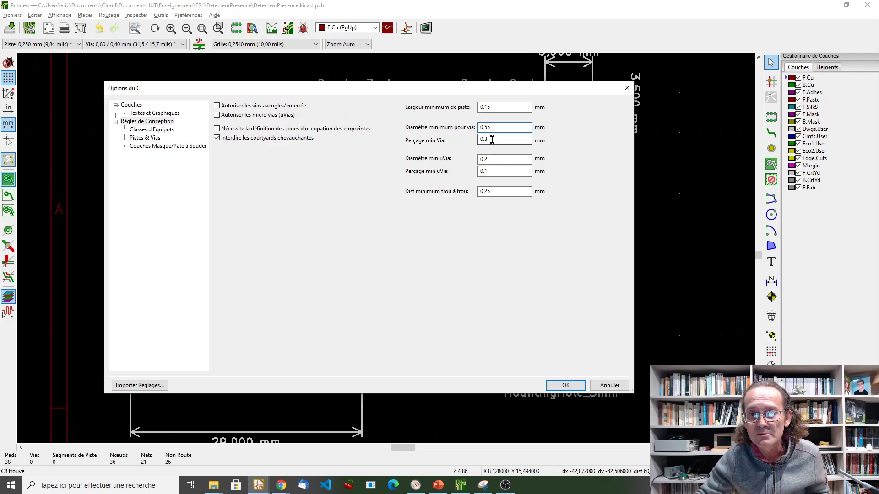
{"action": "key", "text": "alt+Tab"}
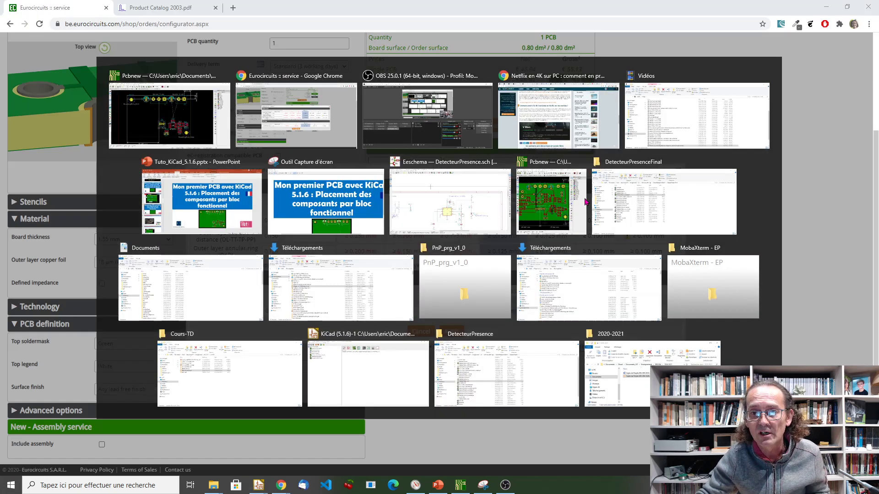
{"action": "key", "text": "alt+Tab"}
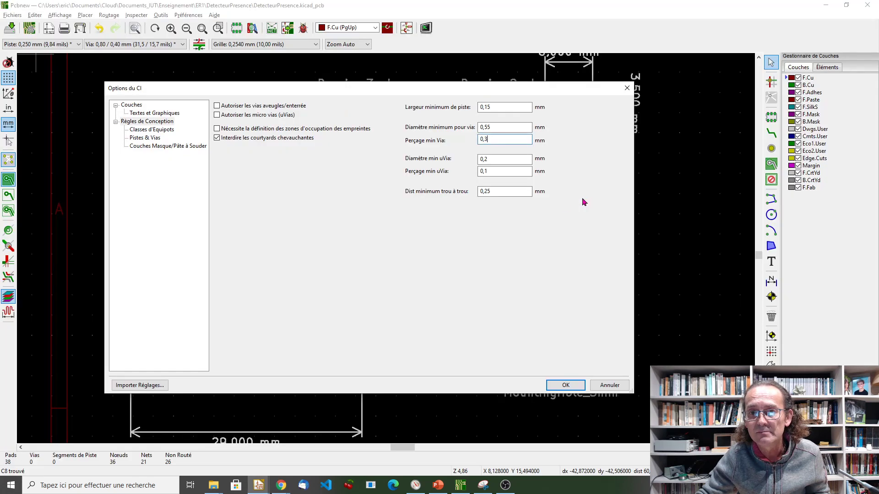
{"action": "key", "text": "BackSpace"}
{"action": "type", "text": "25"}
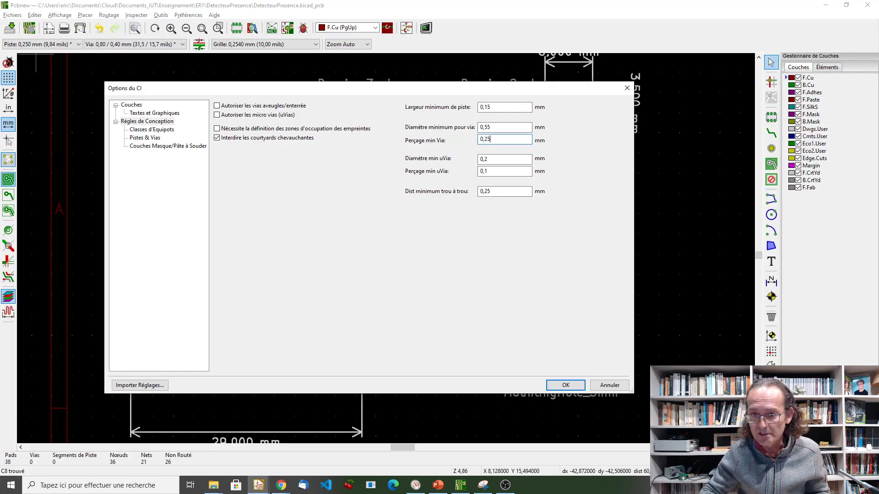
{"action": "left_click", "coordinate": [503, 127]}
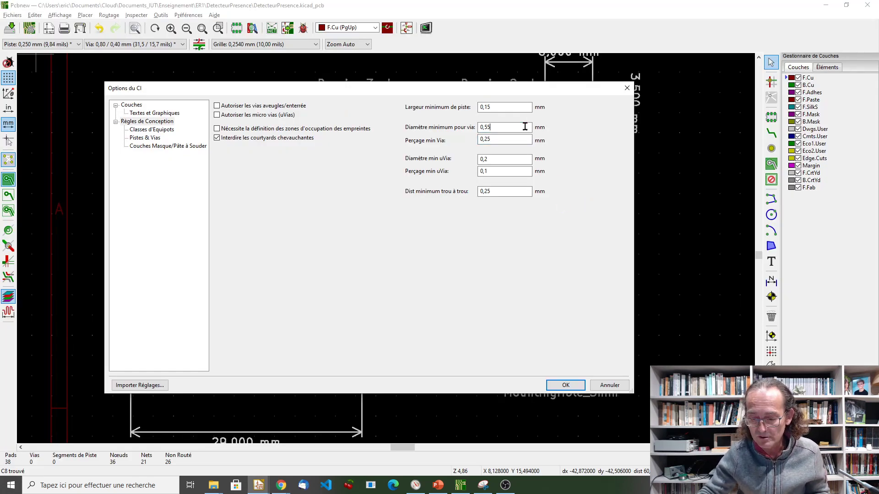
{"action": "key", "text": "BackSpace"}
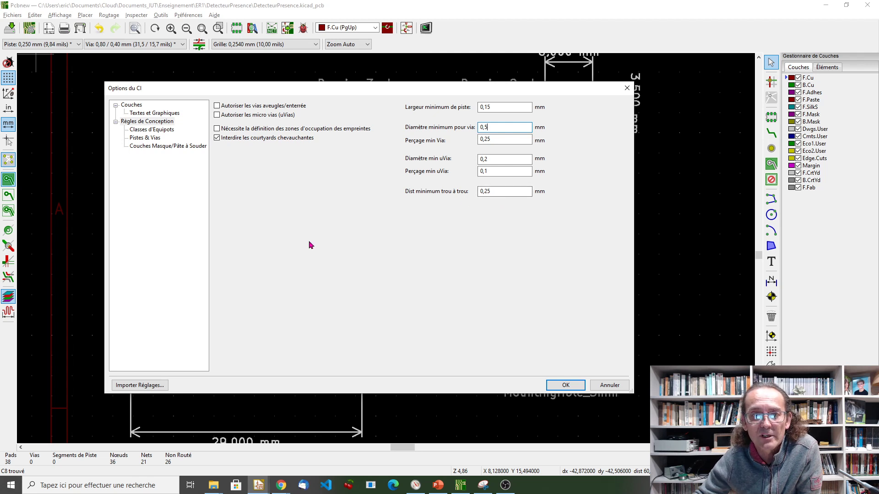
Add a new net class named Alimentation to the Classes d'Equipots
{"action": "left_click", "coordinate": [151, 130]}
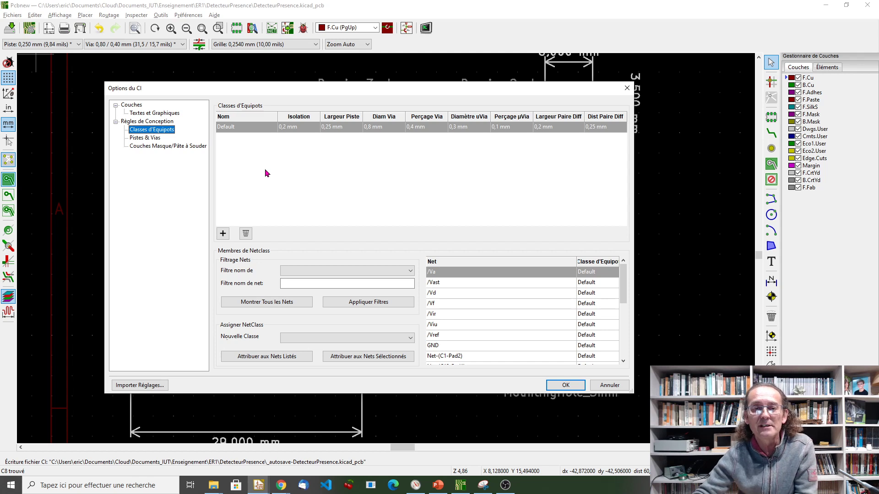
{"action": "left_click", "coordinate": [223, 234]}
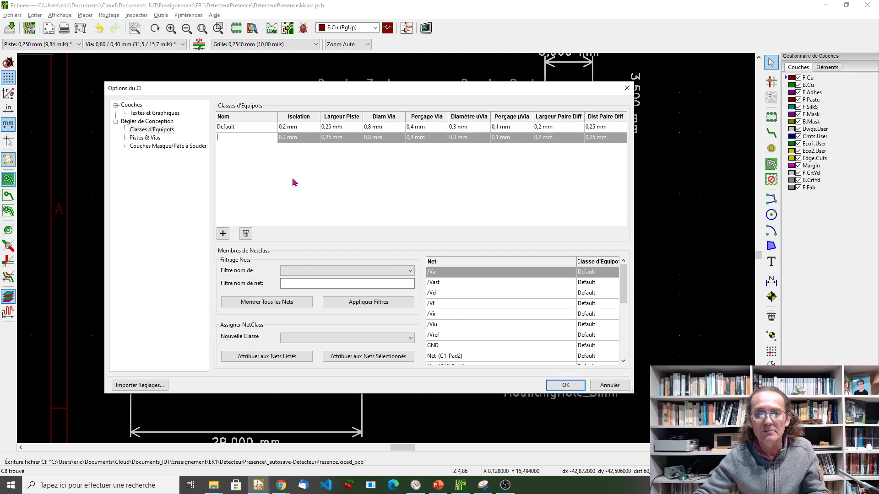
{"action": "type", "text": "Alimen"}
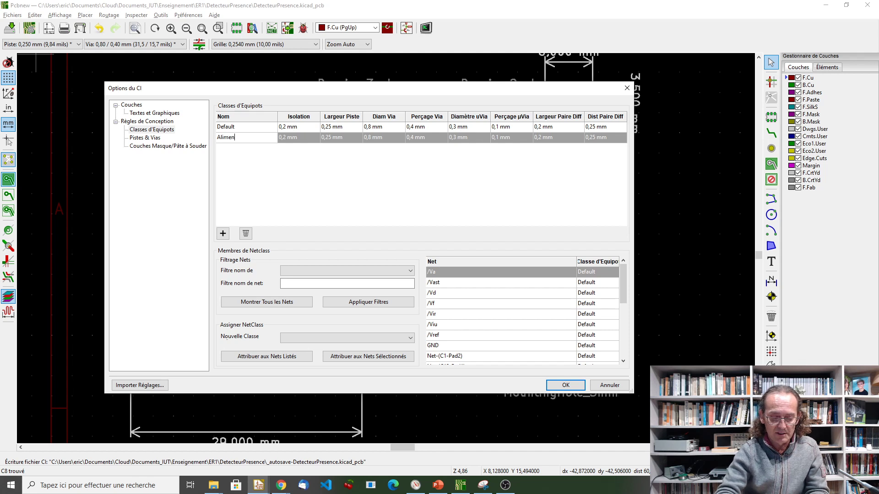
{"action": "type", "text": "tation"}
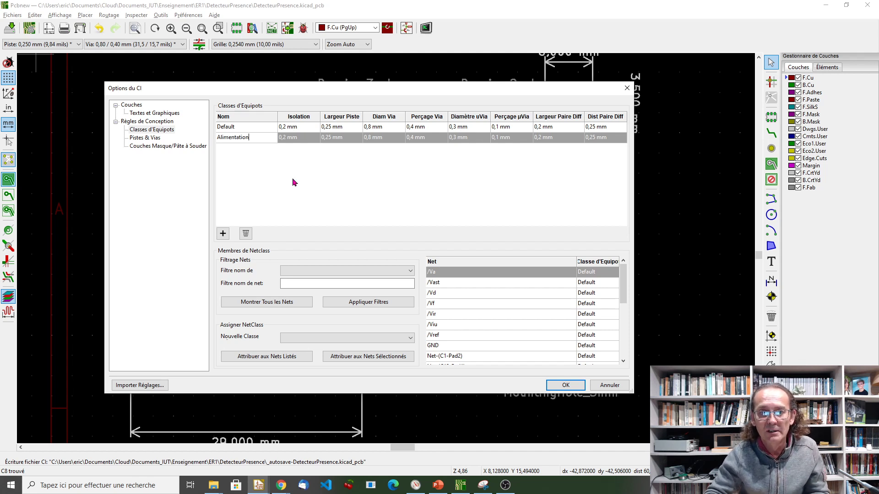
{"action": "key", "text": "Return"}
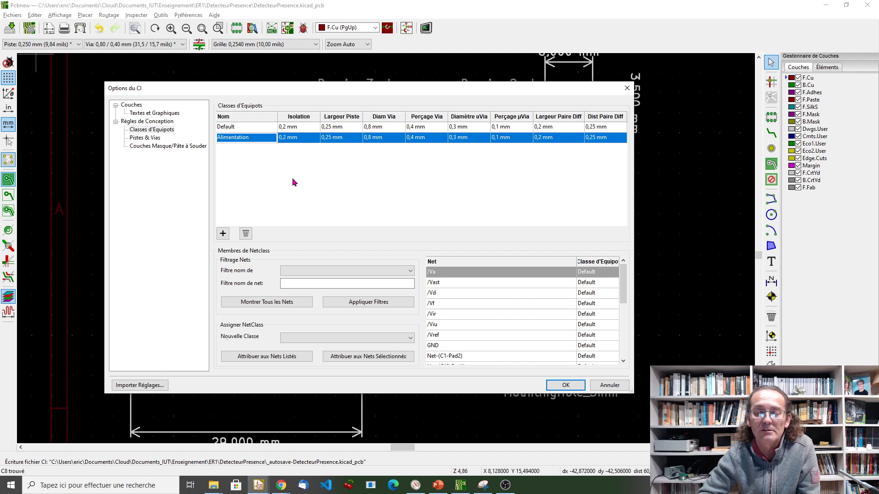
Set the Alimentation net class's track width to 0.4 mm and its via diameter to 1 mm
{"action": "left_click", "coordinate": [293, 137]}
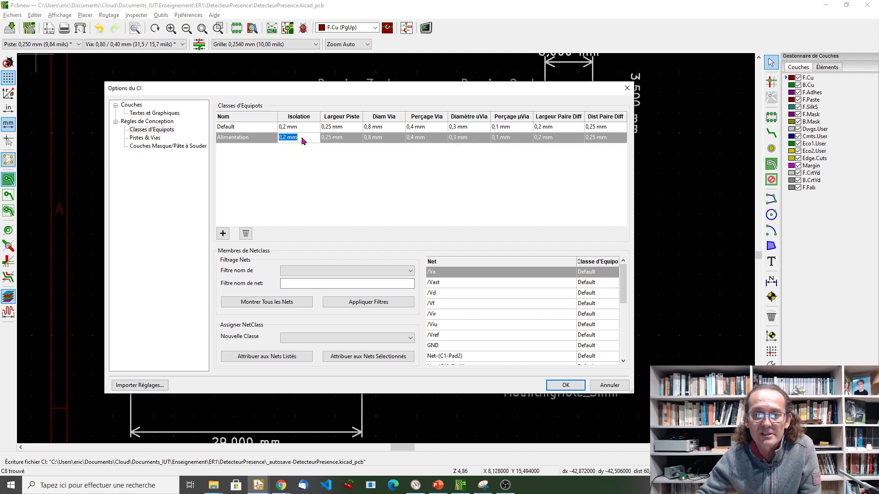
{"action": "left_click", "coordinate": [345, 140]}
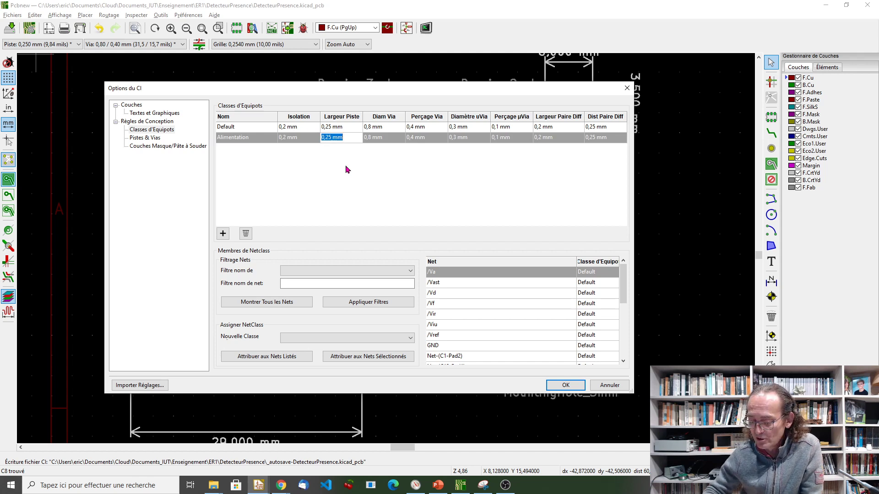
{"action": "type", "text": "0,"}
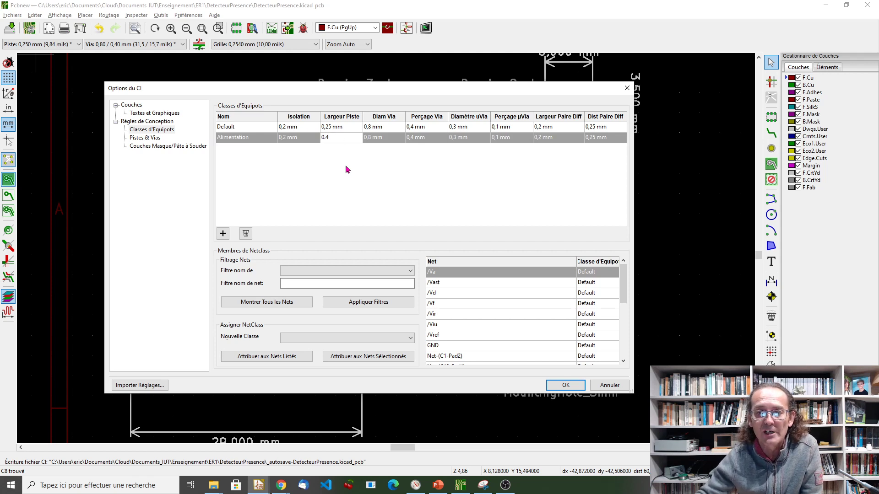
{"action": "left_click", "coordinate": [385, 140]}
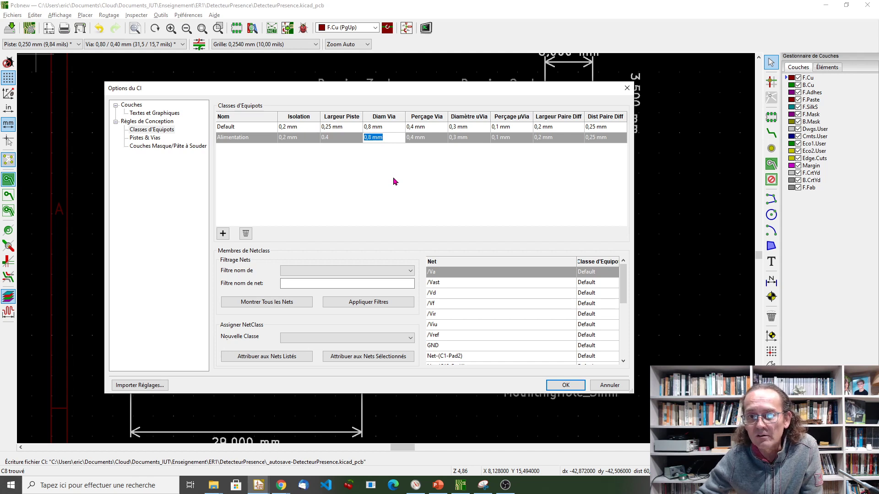
{"action": "type", "text": "1"}
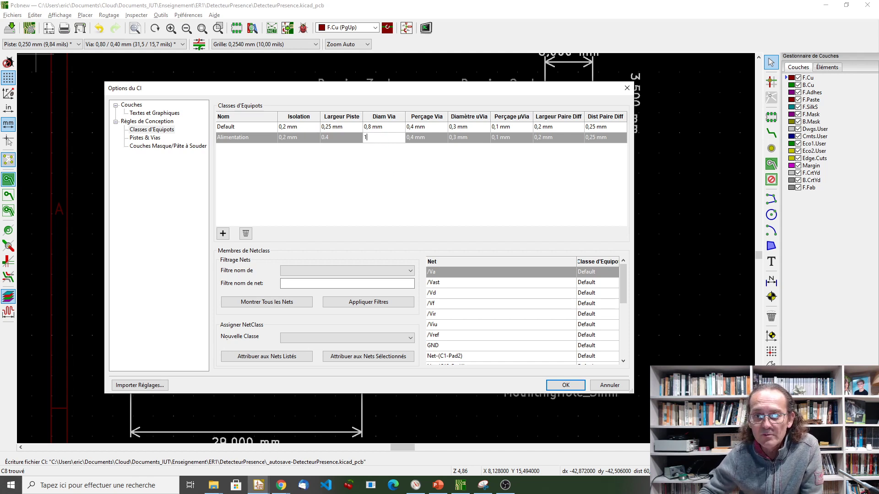
Set the Alimentation net class's via drill to 0,6 mm
{"action": "left_click", "coordinate": [414, 138]}
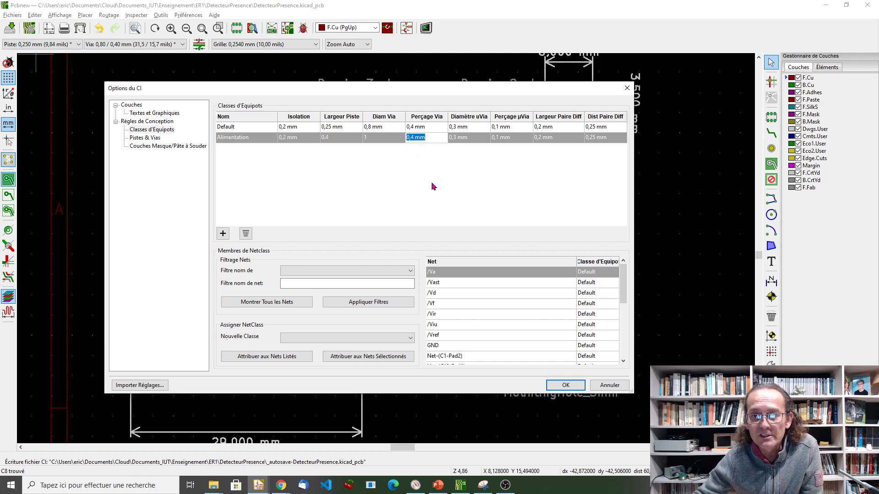
{"action": "key", "text": "Home"}
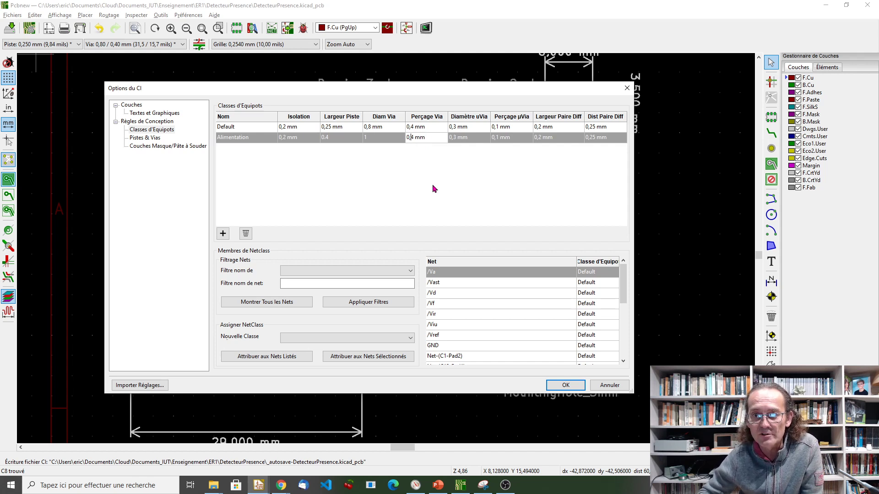
{"action": "key", "text": "Delete"}
{"action": "key", "text": "Delete"}
{"action": "key", "text": "Delete"}
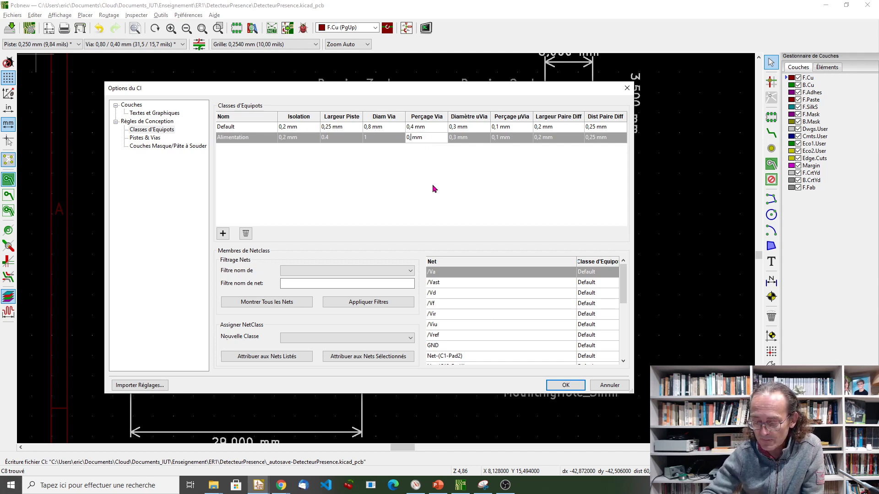
{"action": "type", "text": "0,6"}
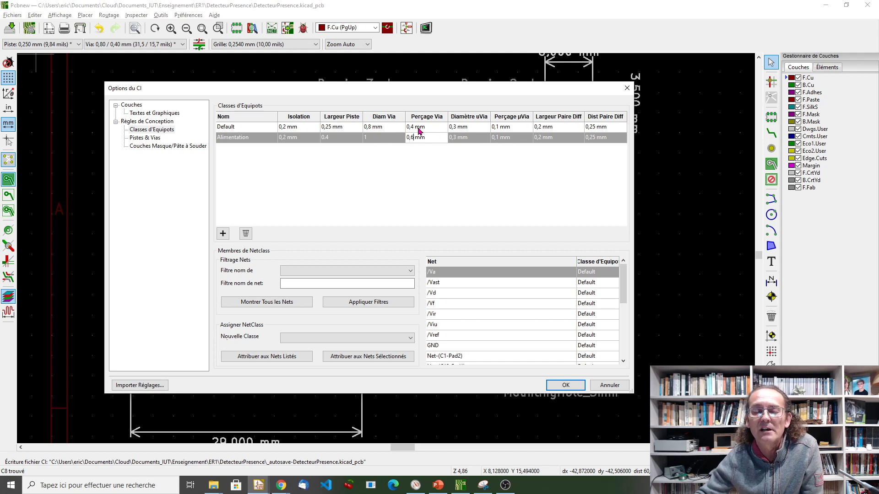
Set the Default net class's via diameter to 1 mm
{"action": "double_click", "coordinate": [372, 131]}
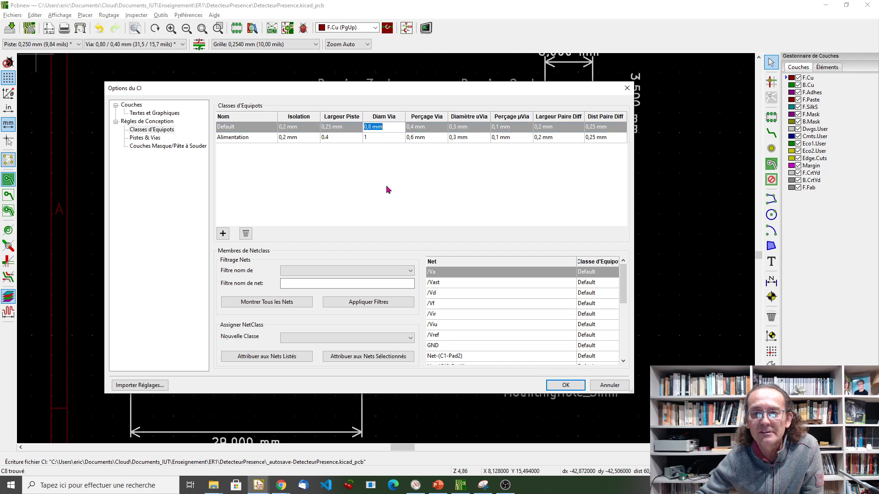
{"action": "key", "text": "Home"}
{"action": "key", "text": "Right"}
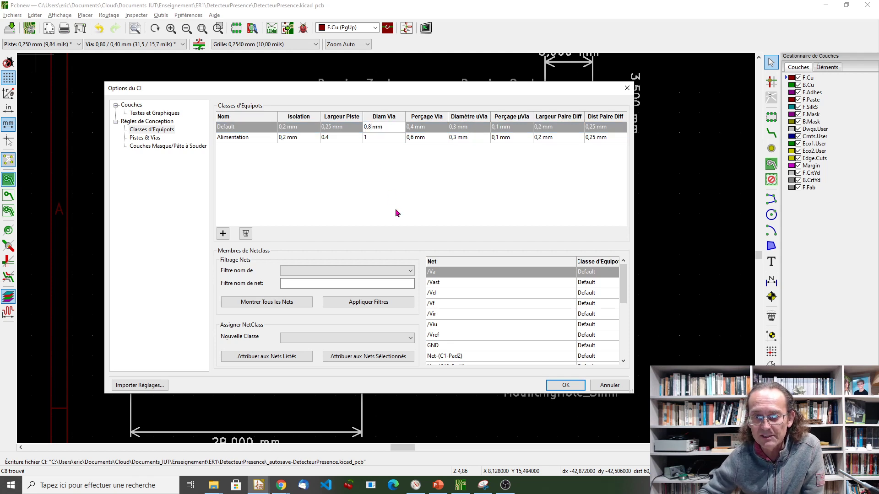
{"action": "key", "text": "BackSpace"}
{"action": "key", "text": "BackSpace"}
{"action": "key", "text": "BackSpace"}
{"action": "type", "text": "1"}
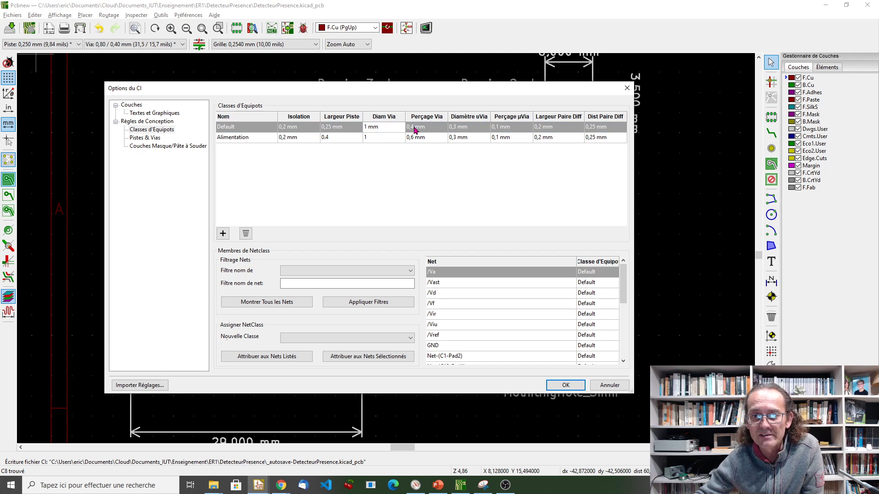
Set the Default net class's via drill to 0,6 mm
{"action": "key", "text": "Tab"}
{"action": "key", "text": "Home"}
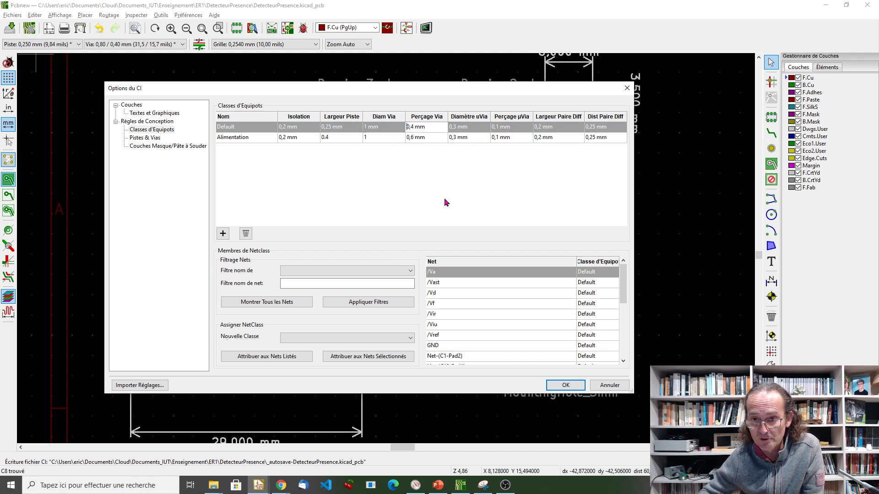
{"action": "key", "text": "Right"}
{"action": "key", "text": "Right"}
{"action": "key", "text": "Delete"}
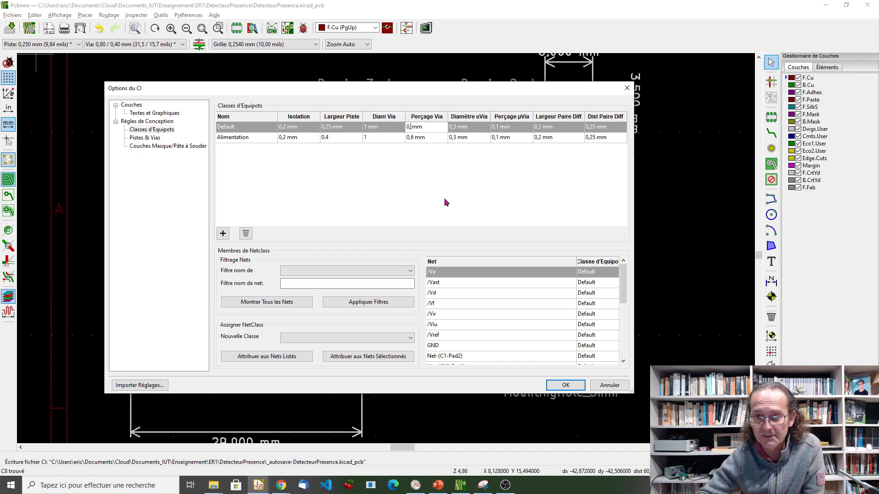
{"action": "type", "text": "6"}
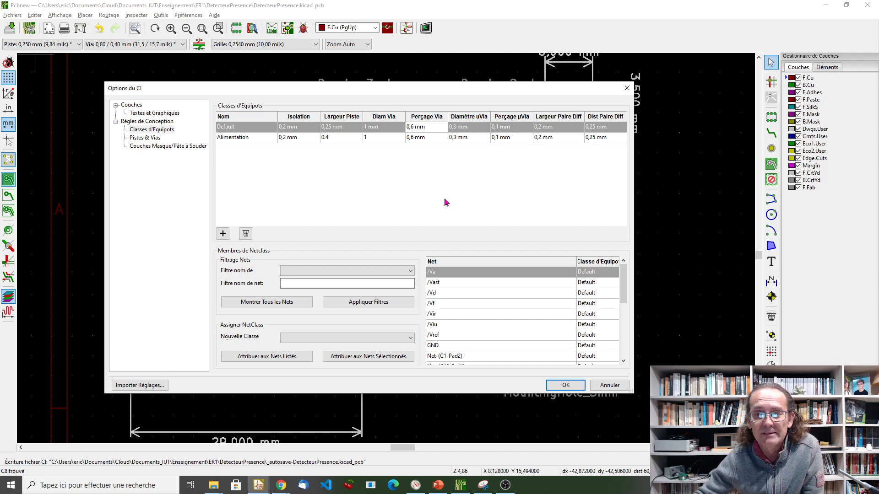
{"action": "left_click", "coordinate": [352, 178]}
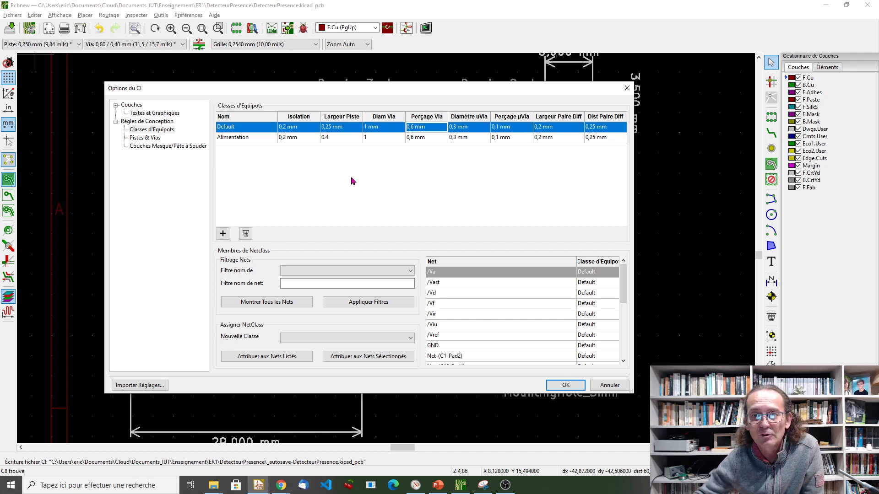
Assign the GND net to the Alimentation net class
{"action": "double_click", "coordinate": [251, 138]}
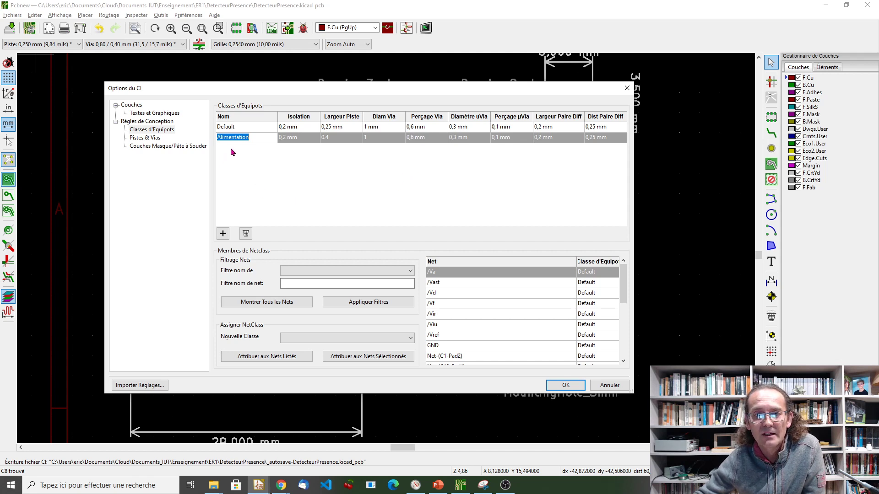
{"action": "left_click", "coordinate": [259, 151]}
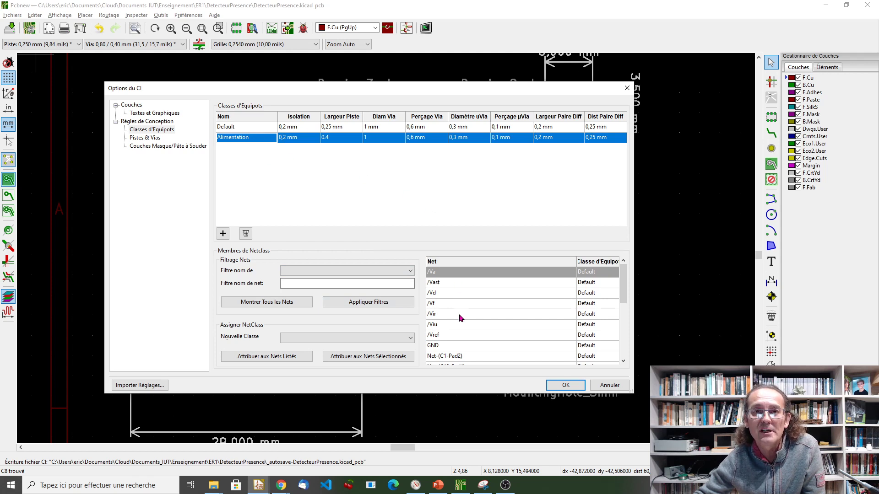
{"action": "left_click", "coordinate": [448, 347]}
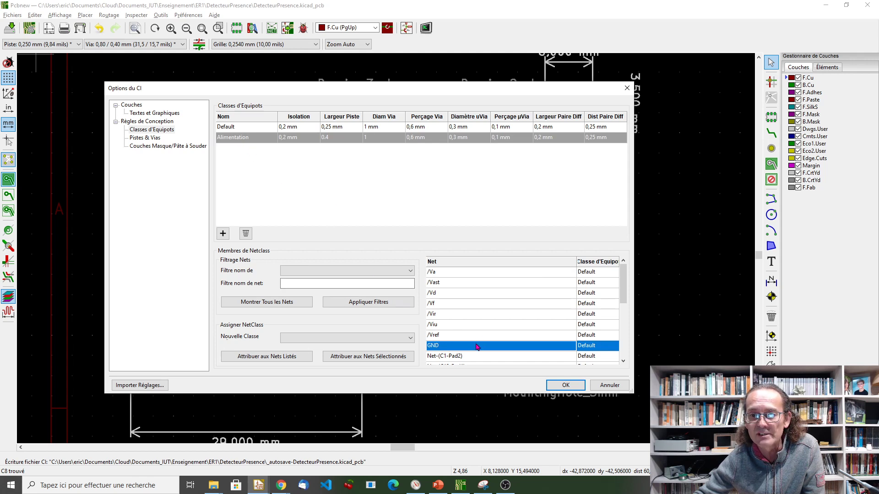
{"action": "left_click", "coordinate": [595, 346]}
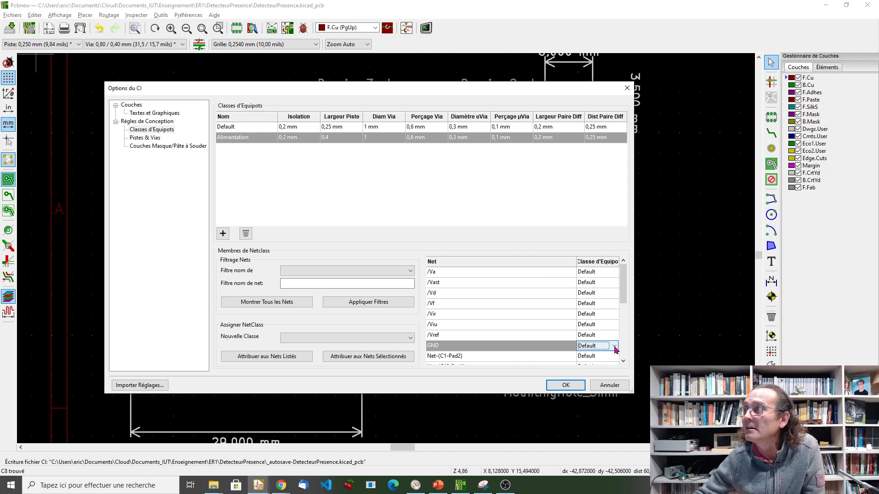
{"action": "left_click", "coordinate": [614, 347]}
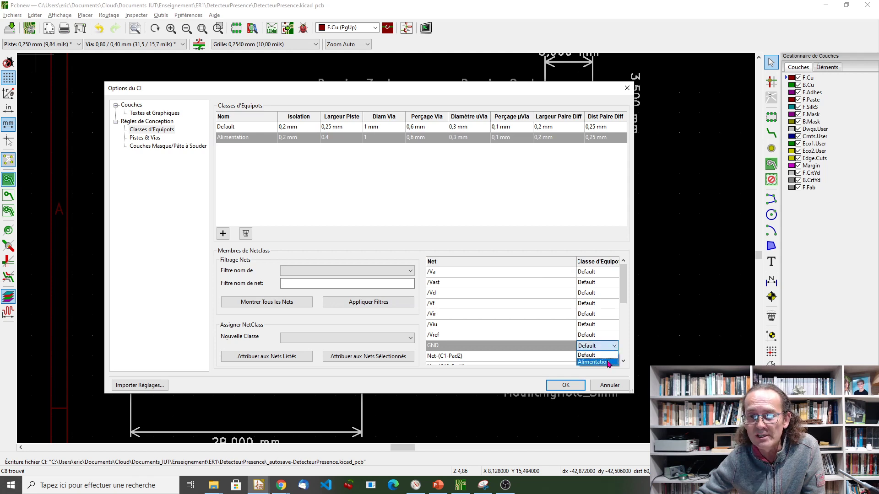
{"action": "left_click", "coordinate": [594, 362]}
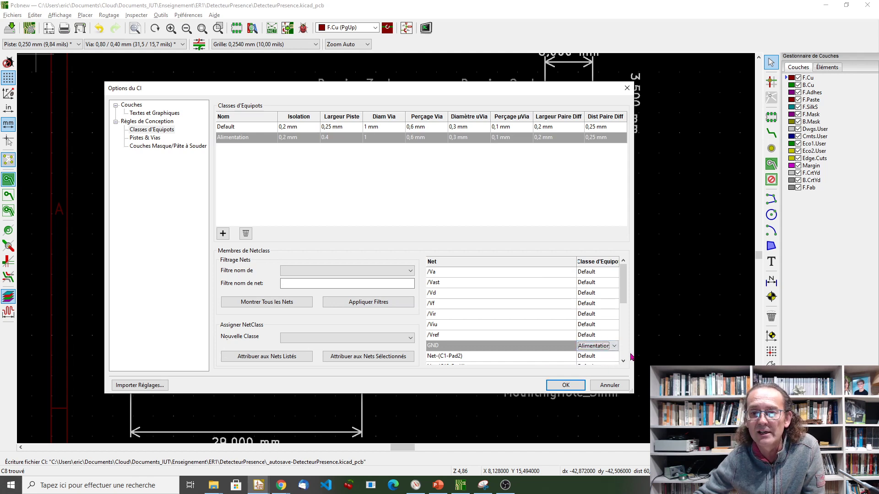
Assign the VCC net to the Alimentation net class
{"action": "left_click_drag", "start_coordinate": [623, 292], "coordinate": [623, 347]}
{"action": "left_click", "coordinate": [471, 343]}
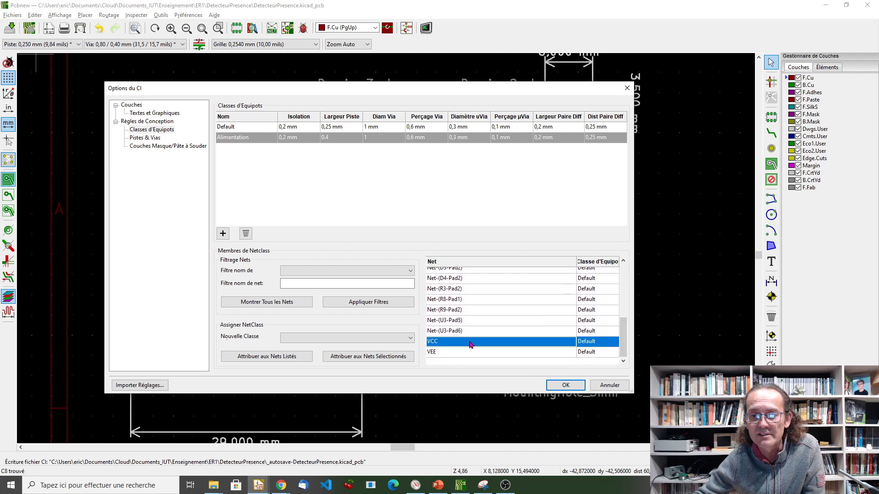
{"action": "left_click", "coordinate": [607, 346]}
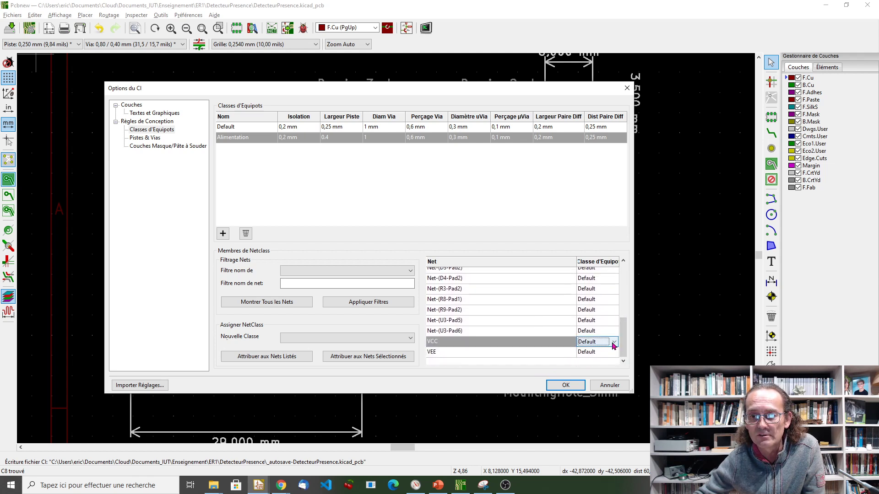
{"action": "left_click", "coordinate": [613, 346]}
{"action": "left_click", "coordinate": [605, 357]}
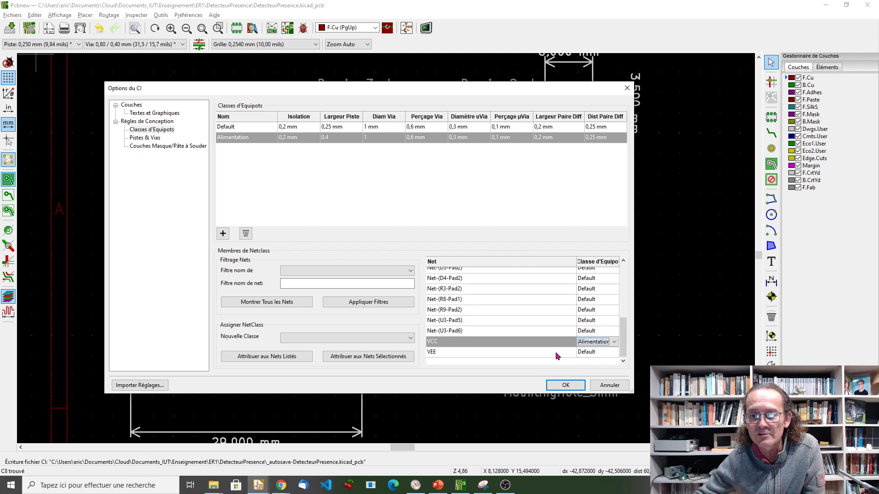
Assign the VEE net to the Alimentation net class
{"action": "left_click", "coordinate": [529, 356]}
{"action": "left_click", "coordinate": [604, 354]}
{"action": "left_click", "coordinate": [614, 352]}
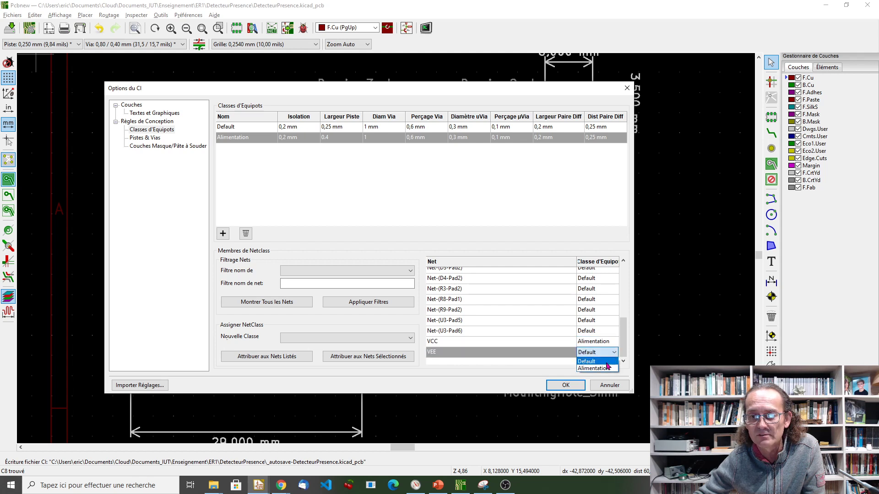
{"action": "left_click", "coordinate": [595, 368]}
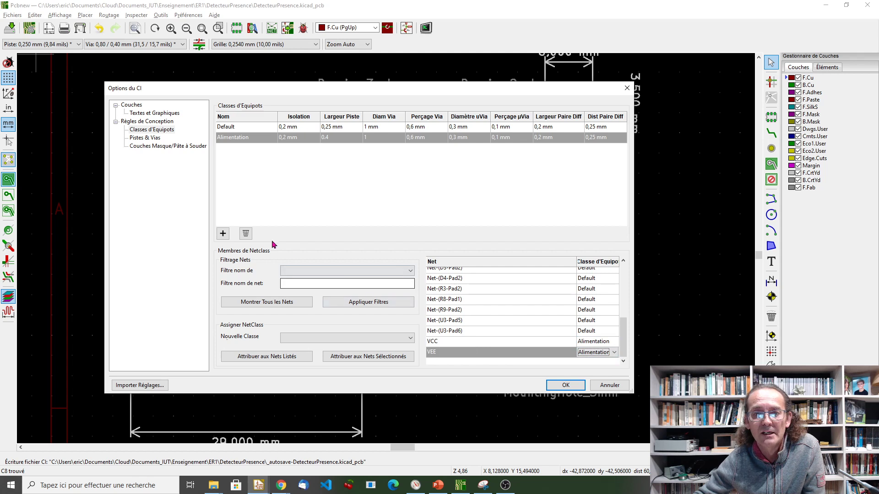
{"action": "left_click", "coordinate": [265, 191]}
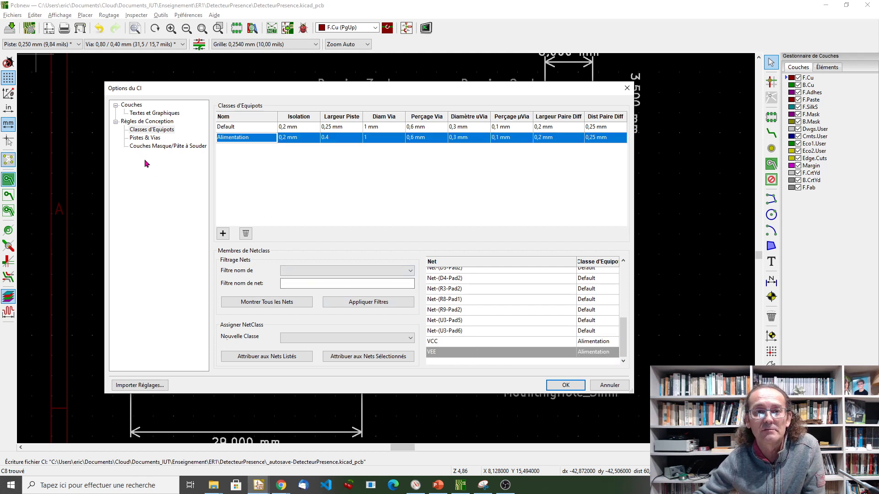
Review the predefined track and via sizes and the solder mask and paste margins, and apply the board setup changes
{"action": "left_click", "coordinate": [136, 139]}
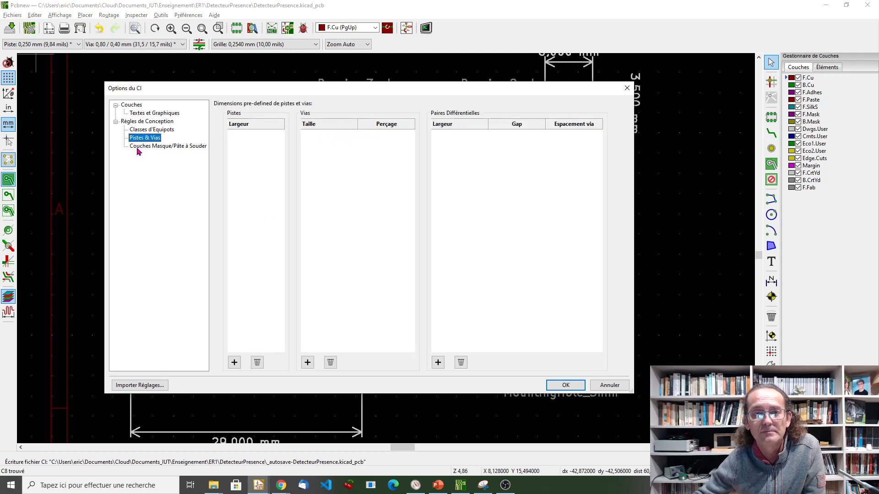
{"action": "left_click", "coordinate": [139, 146]}
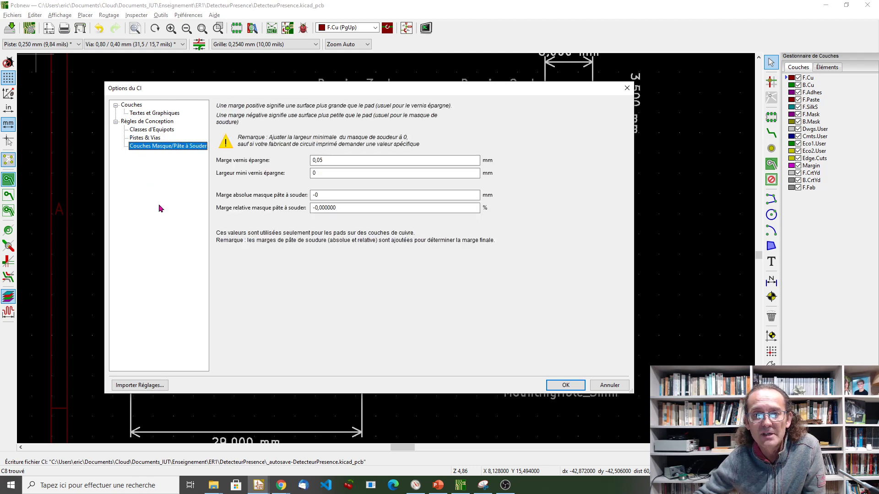
{"action": "left_click", "coordinate": [152, 130]}
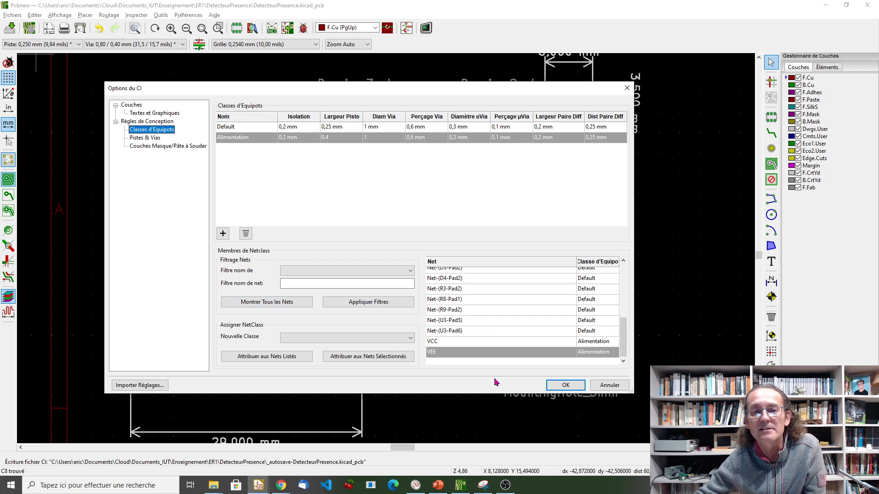
{"action": "left_click", "coordinate": [567, 385]}
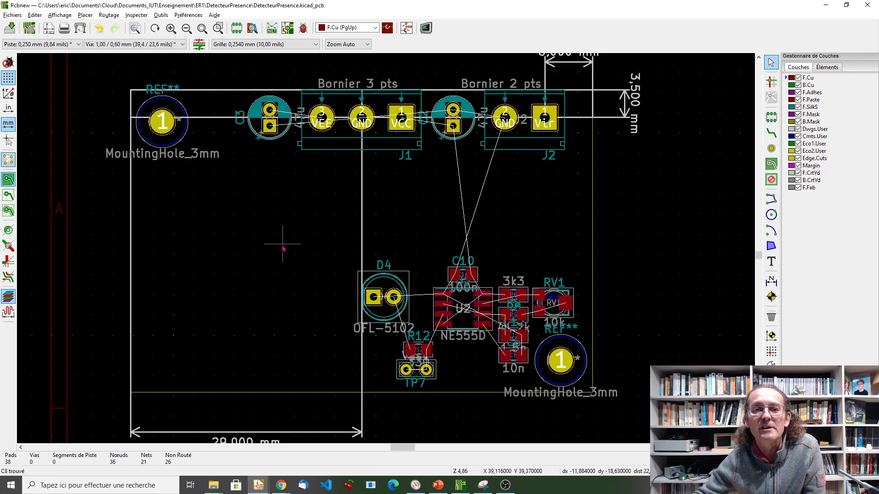
Save the DetecteurPresence board file
{"action": "scroll", "coordinate": [283, 248], "scroll_direction": "down", "scroll_amount": 6}
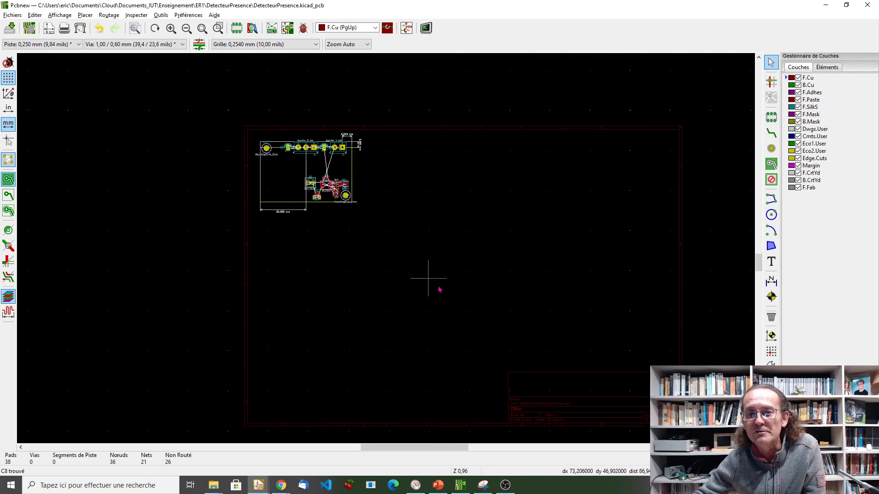
{"action": "scroll", "coordinate": [435, 282], "scroll_direction": "down", "scroll_amount": 1}
{"action": "scroll", "coordinate": [442, 295], "scroll_direction": "up", "scroll_amount": 6}
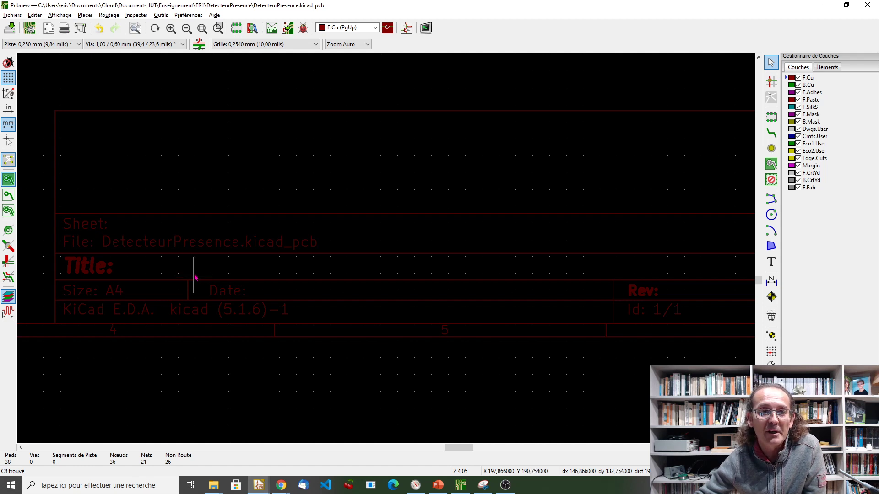
{"action": "left_click", "coordinate": [10, 30]}
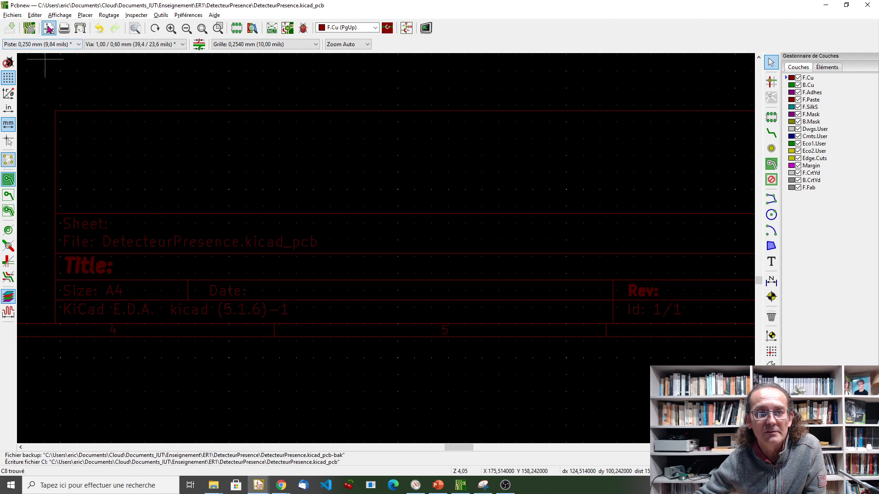
Set the board title block's publication date to 27/09/2020 and its revision to 1.0, and apply the page settings
{"action": "left_click", "coordinate": [49, 29]}
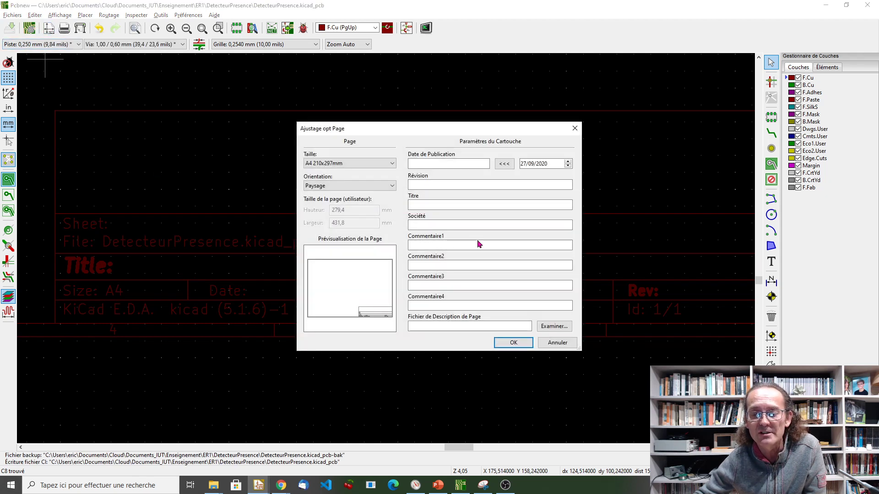
{"action": "left_click", "coordinate": [432, 164]}
{"action": "type", "text": "27"}
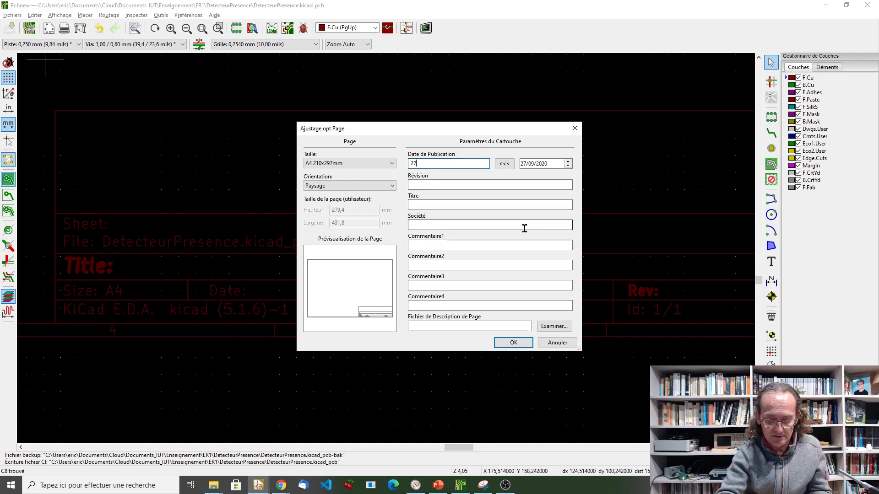
{"action": "type", "text": "/09/2020"}
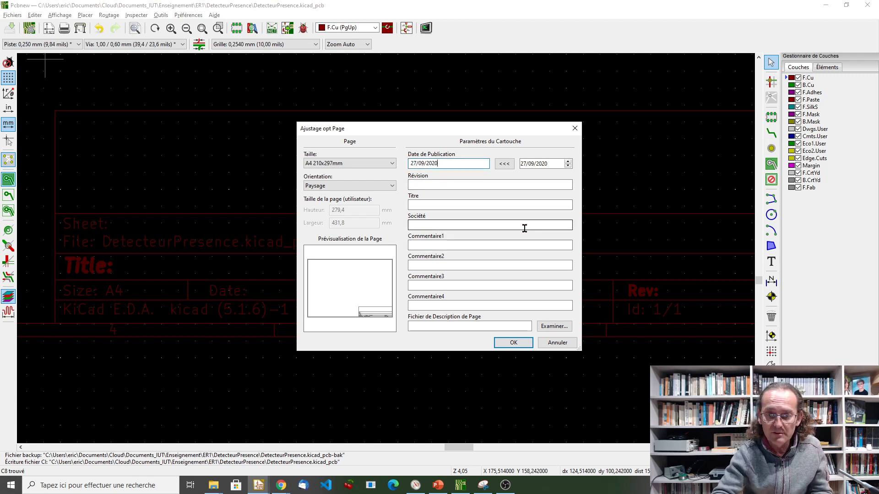
{"action": "left_click", "coordinate": [436, 183]}
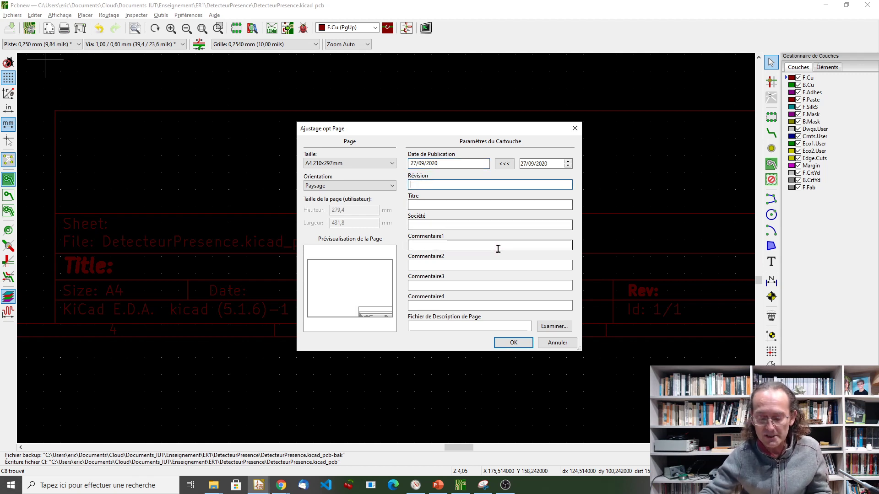
{"action": "type", "text": "1.0"}
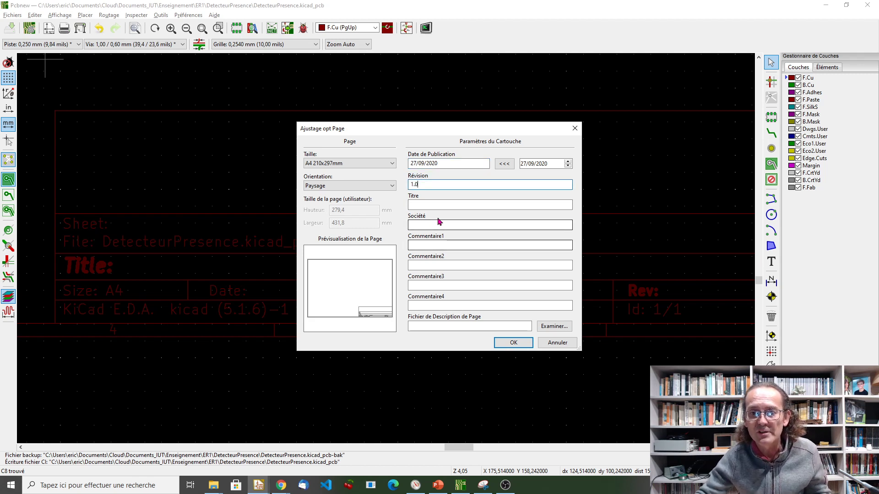
{"action": "left_click", "coordinate": [440, 203]}
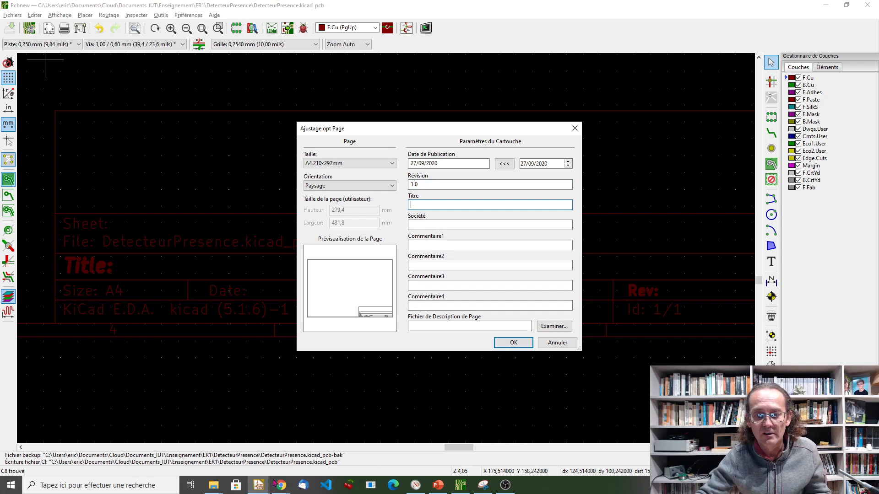
{"action": "left_click", "coordinate": [258, 484]}
{"action": "left_click", "coordinate": [360, 449]}
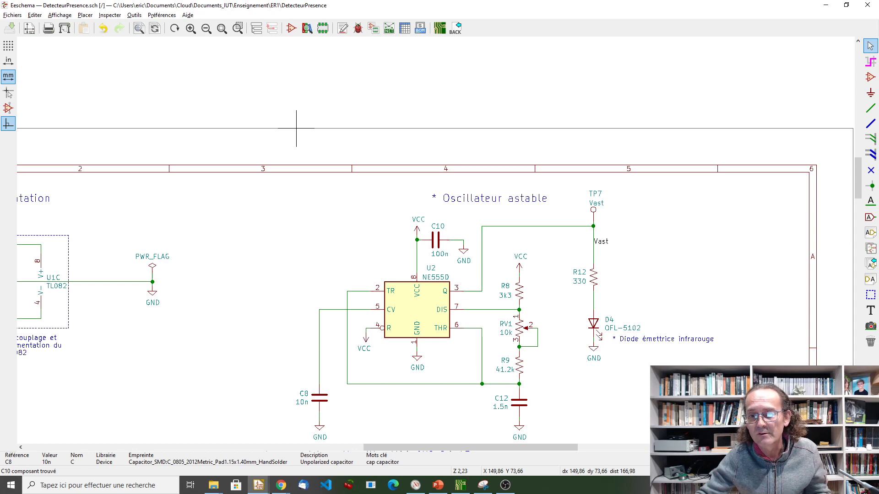
{"action": "key", "text": "alt+Tab"}
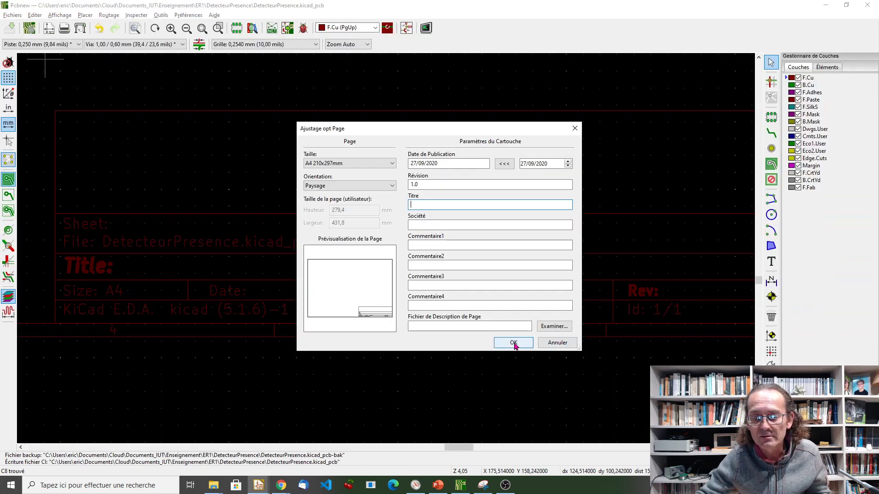
{"action": "left_click", "coordinate": [513, 343]}
Switch to the schematic in Eeschema, read its title block entries, and return to the board in Pcbnew
{"action": "key", "text": "alt+Tab"}
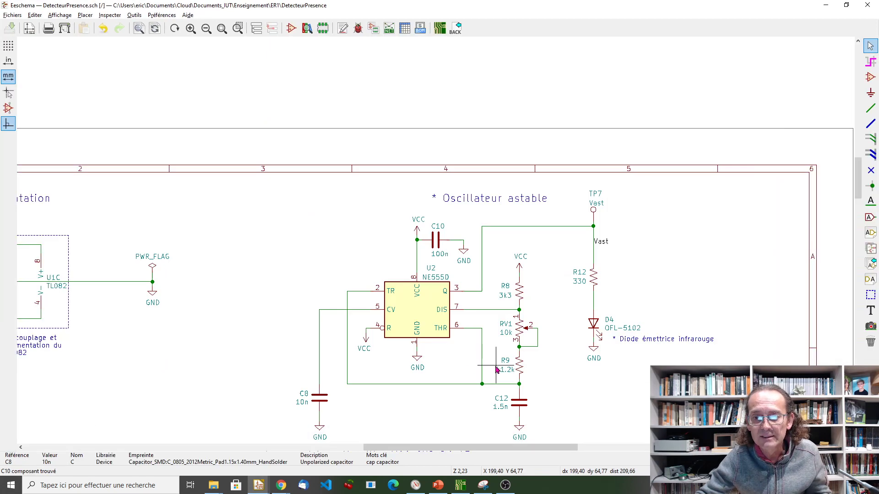
{"action": "scroll", "coordinate": [497, 370], "scroll_direction": "down", "scroll_amount": 3}
{"action": "scroll", "coordinate": [444, 428], "scroll_direction": "up", "scroll_amount": 1}
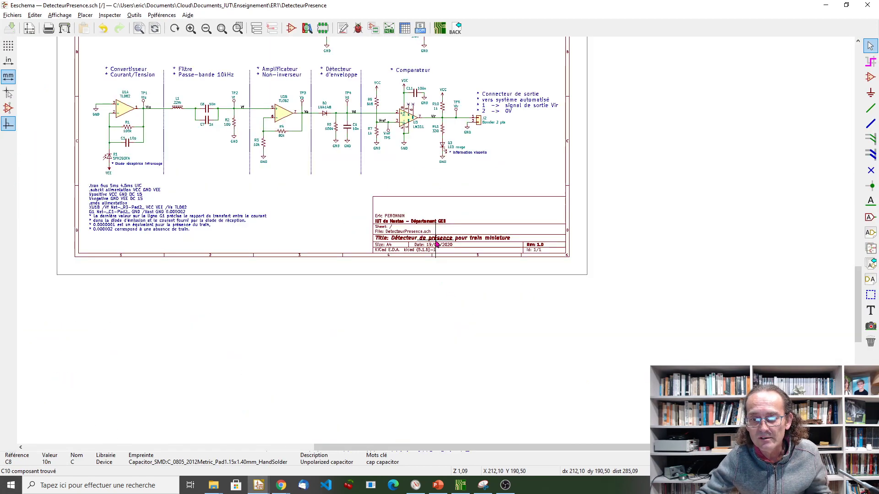
{"action": "scroll", "coordinate": [436, 245], "scroll_direction": "up", "scroll_amount": 3}
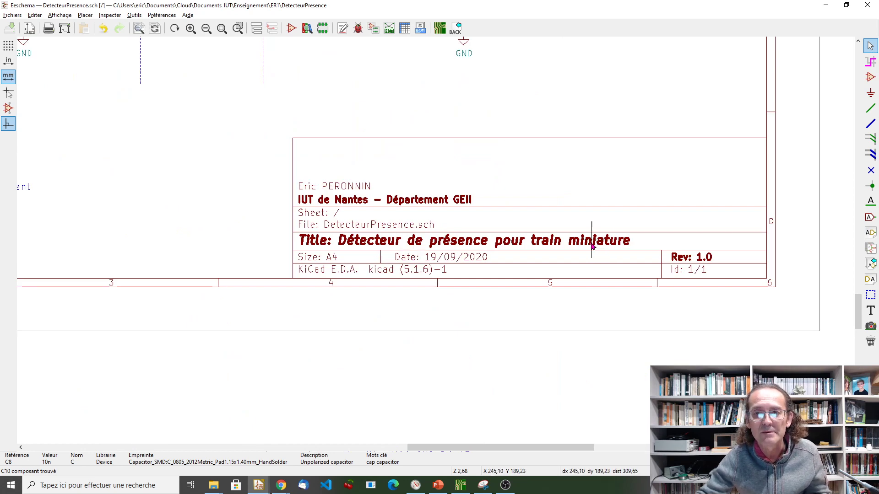
{"action": "key", "text": "alt+Tab"}
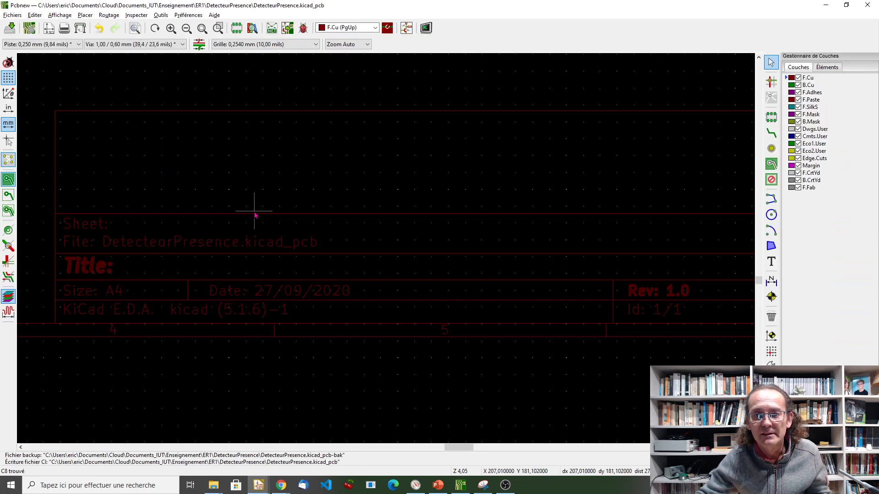
Enter "Détecteur de présence pour train miniature" as the title in the board's page settings
{"action": "left_click", "coordinate": [49, 28]}
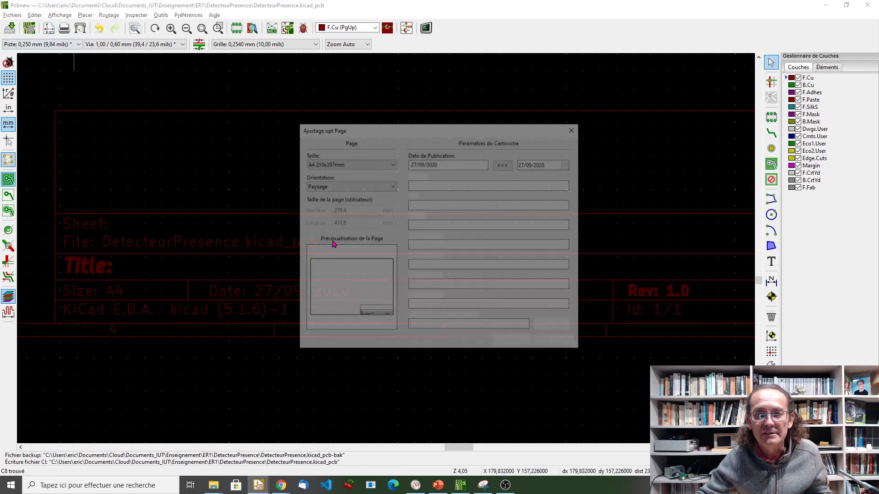
{"action": "left_click", "coordinate": [428, 205]}
{"action": "type", "text": "D"}
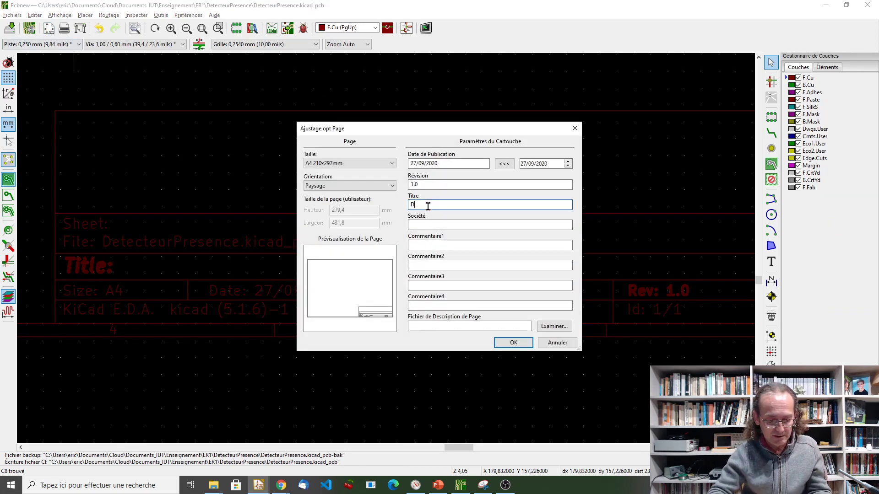
{"action": "type", "text": "étecteur"}
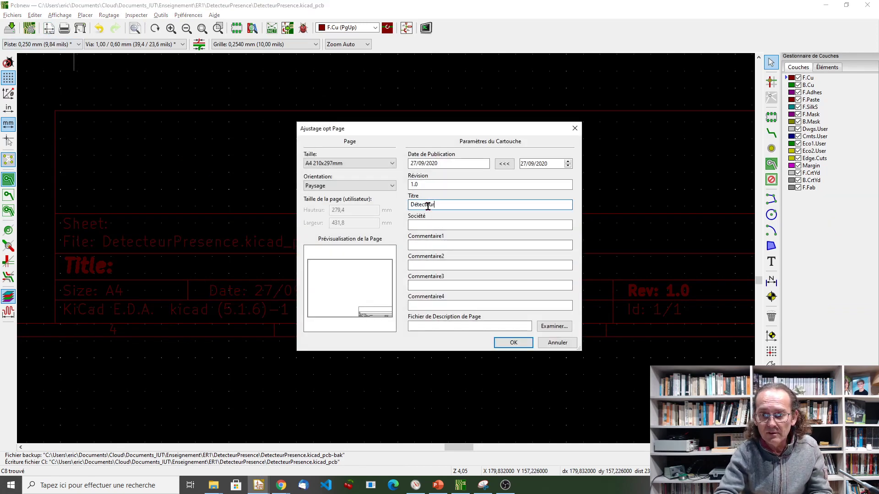
{"action": "type", "text": " de présence pour"}
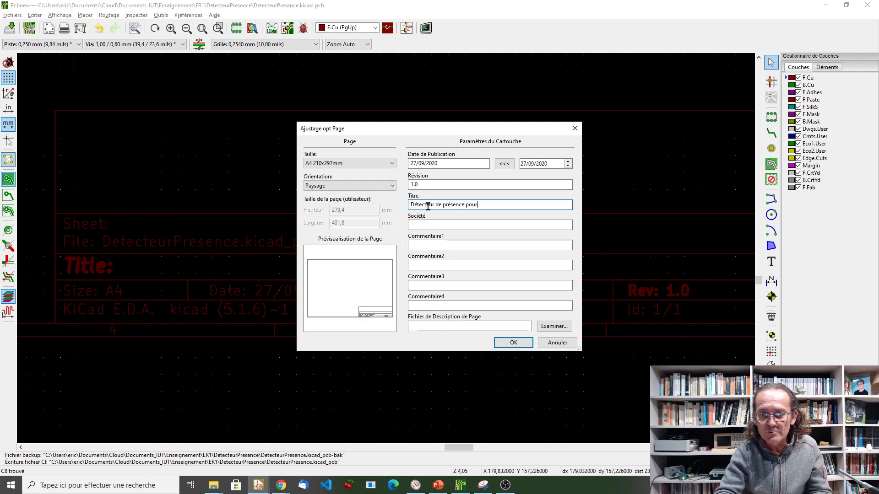
{"action": "type", "text": " train mini"}
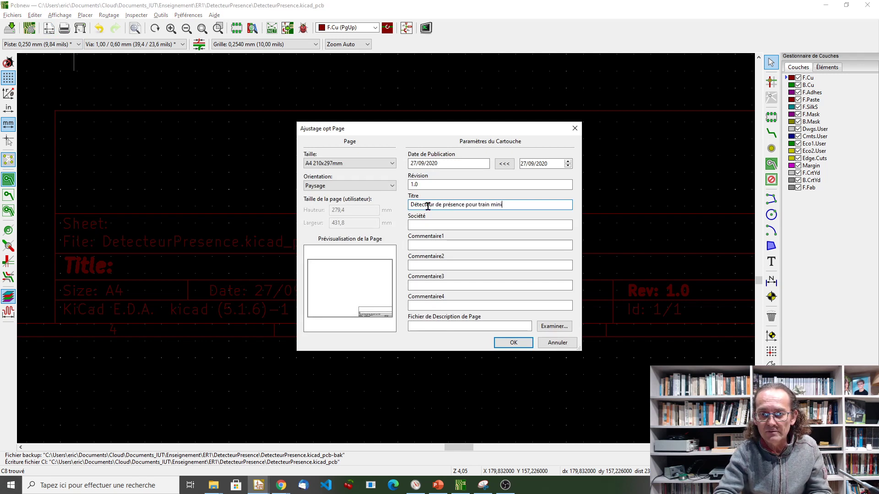
{"action": "type", "text": "ature"}
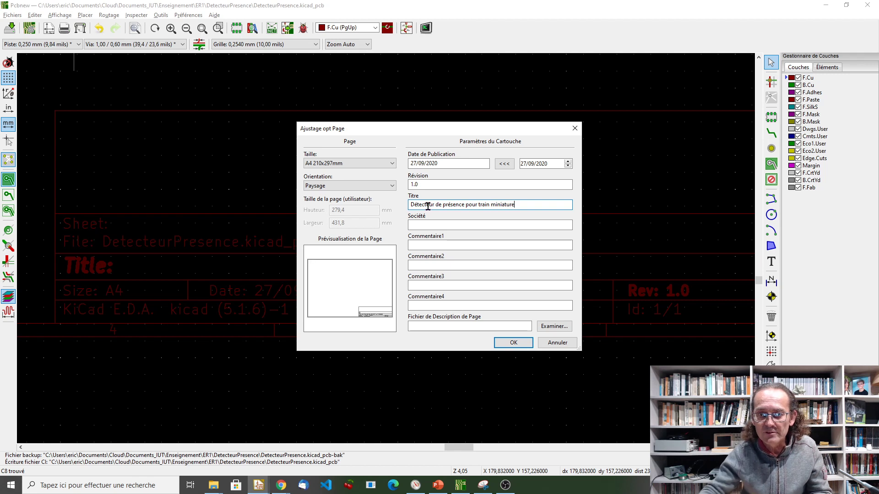
Enter "IUT de Nantes - Département GEII" as the company in the board's title block settings
{"action": "left_click", "coordinate": [436, 225]}
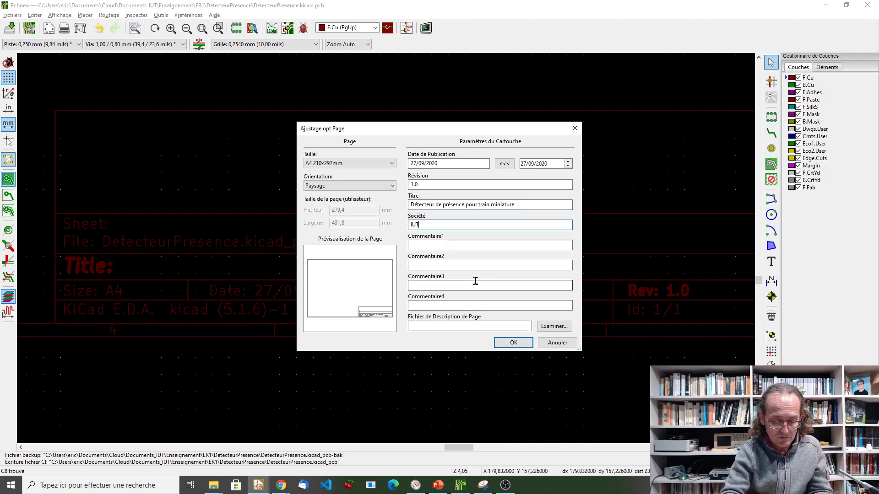
{"action": "type", "text": "IUT de Na"}
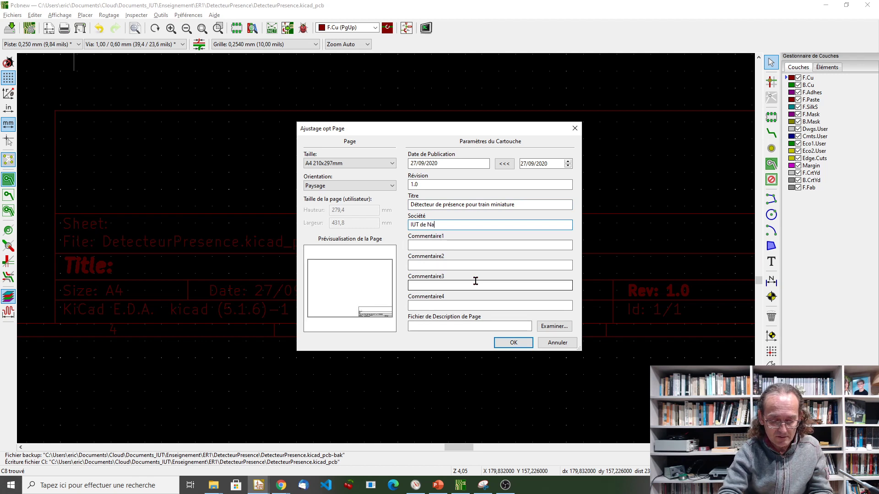
{"action": "type", "text": "ntes - Départme"}
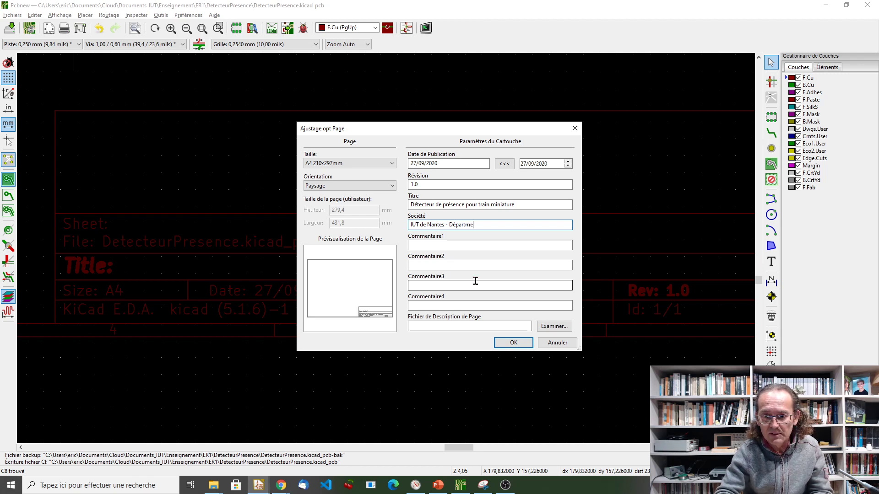
{"action": "key", "text": "BackSpace"}
{"action": "key", "text": "BackSpace"}
{"action": "type", "text": "ement GEII"}
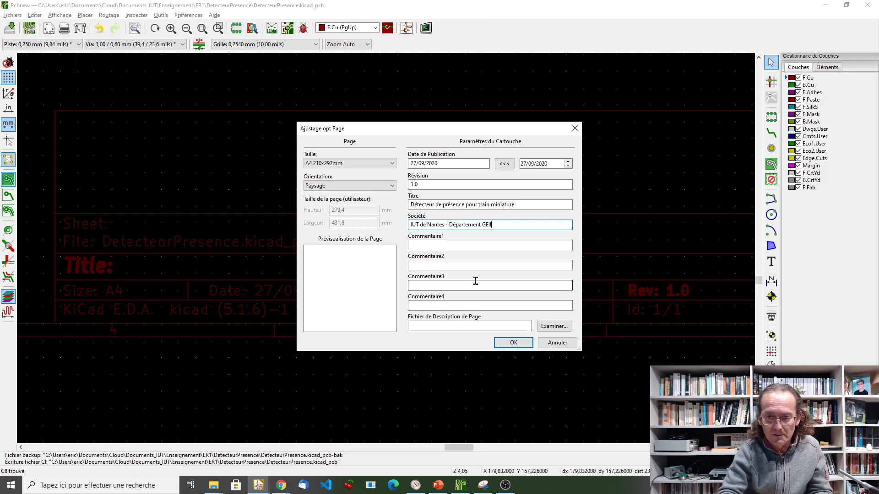
Enter the author's full name as the first title block comment and apply the page settings
{"action": "left_click", "coordinate": [416, 245]}
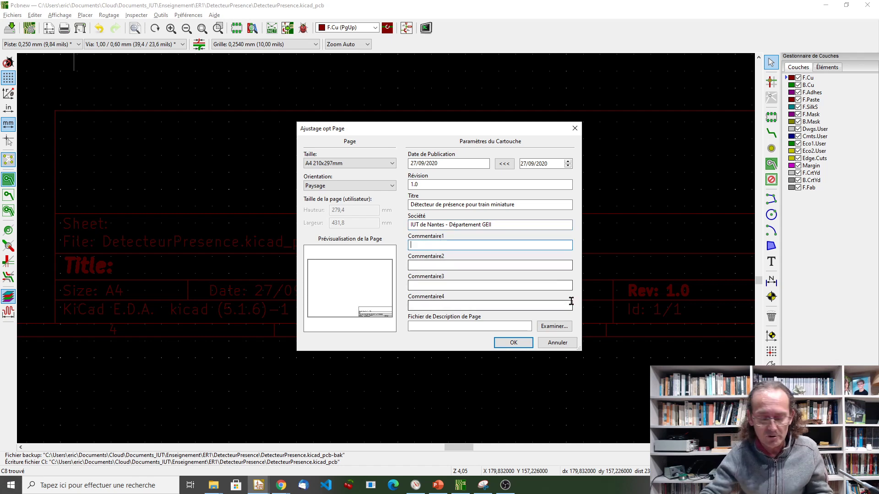
{"action": "type", "text": "Eric PERONNIN"}
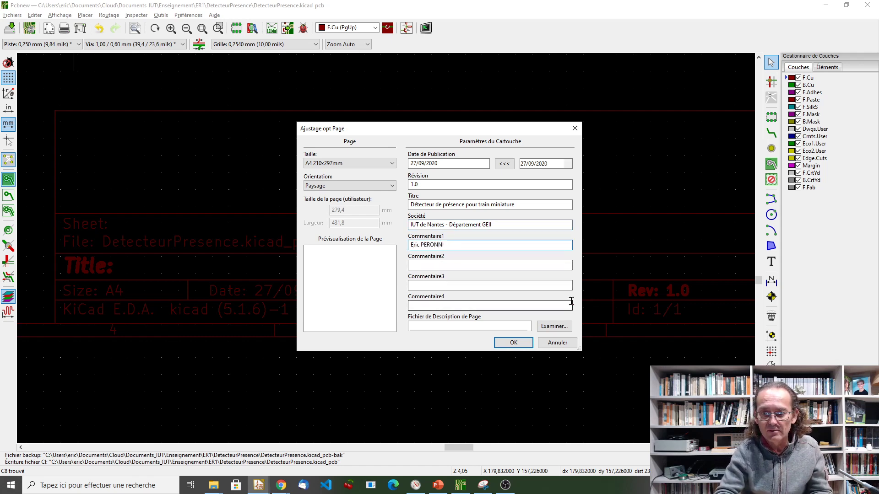
{"action": "left_click", "coordinate": [513, 344]}
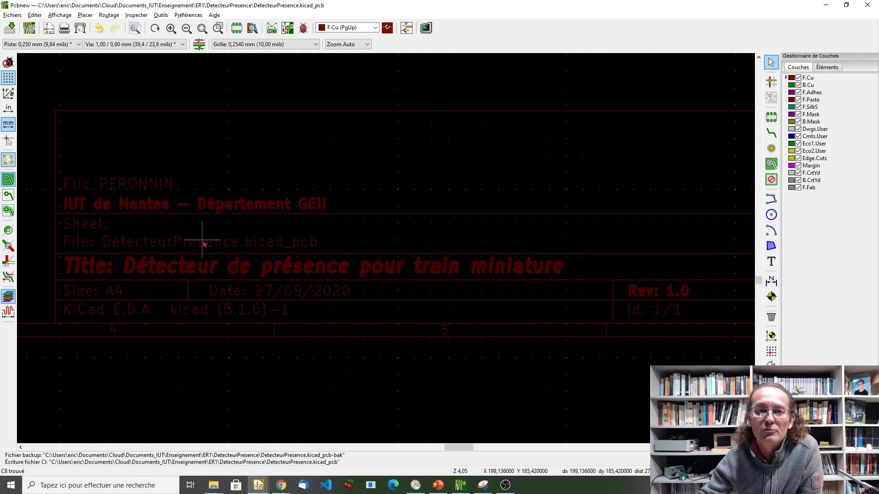
Examine the board outline with its connectors, mounting holes and components from close up
{"action": "scroll", "coordinate": [203, 243], "scroll_direction": "down", "scroll_amount": 3}
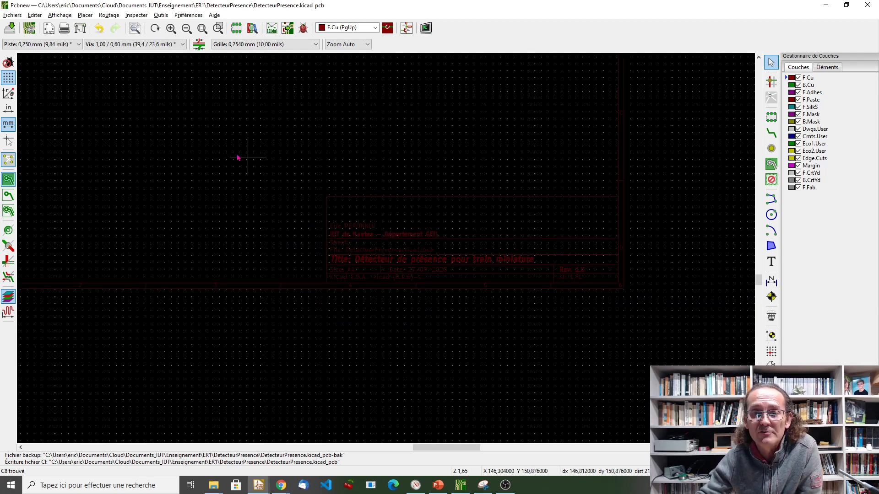
{"action": "scroll", "coordinate": [243, 157], "scroll_direction": "down", "scroll_amount": 1}
{"action": "scroll", "coordinate": [386, 253], "scroll_direction": "down", "scroll_amount": 1}
{"action": "scroll", "coordinate": [333, 215], "scroll_direction": "up", "scroll_amount": 2}
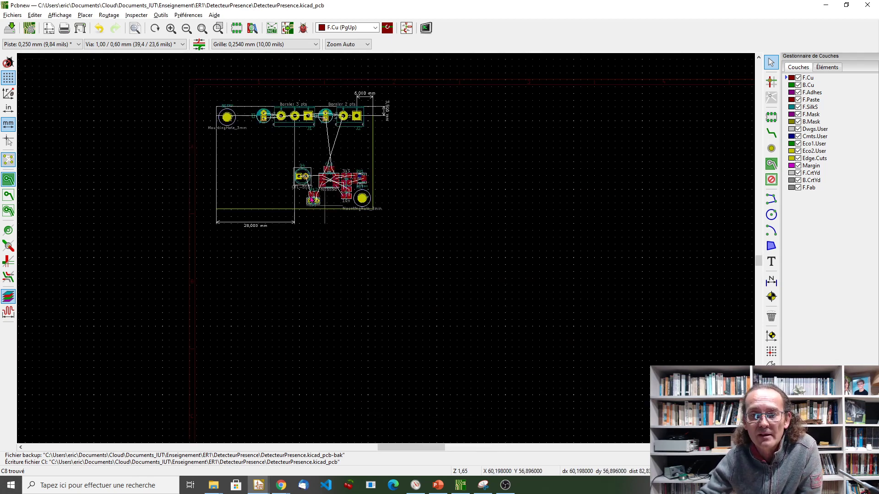
{"action": "scroll", "coordinate": [286, 169], "scroll_direction": "up", "scroll_amount": 3}
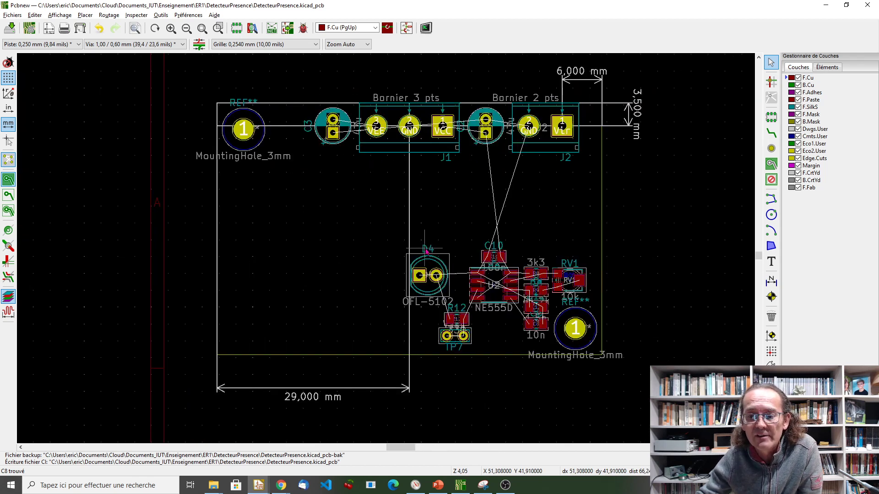